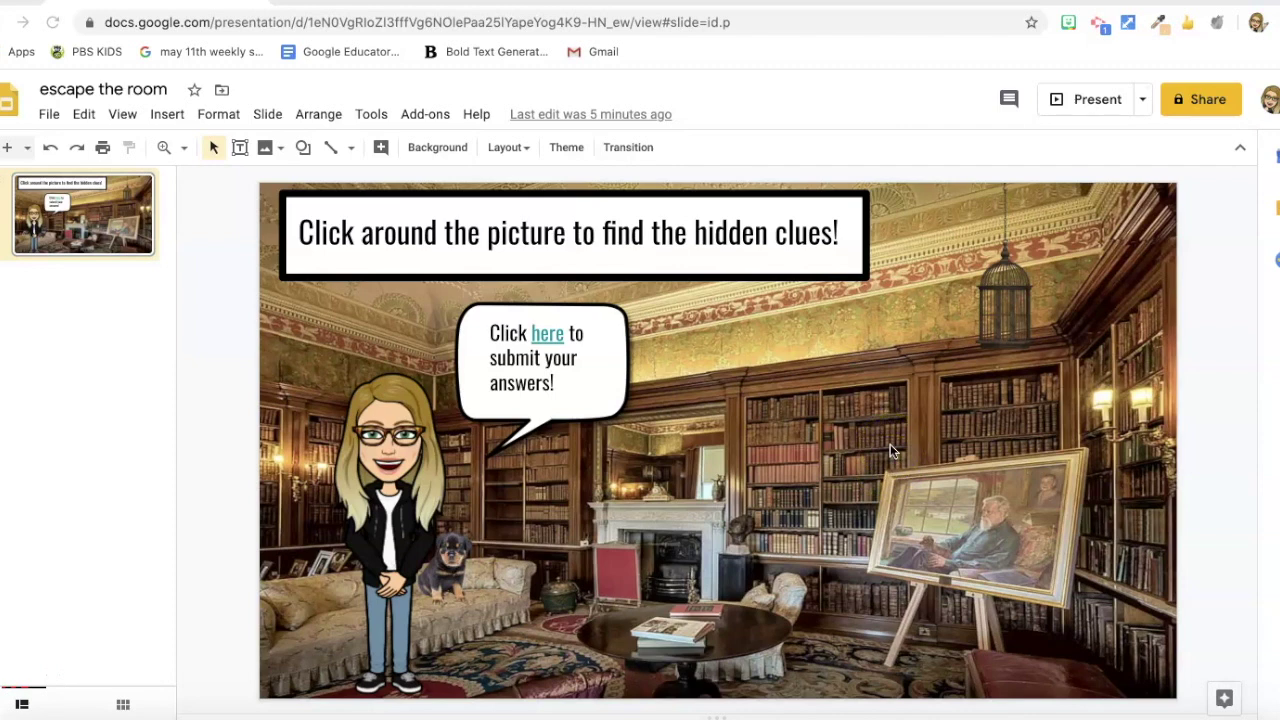
# Open the Clue #1 presentation linked from the bird cage image.
pyautogui.click(914, 514)
pyautogui.click(832, 440)
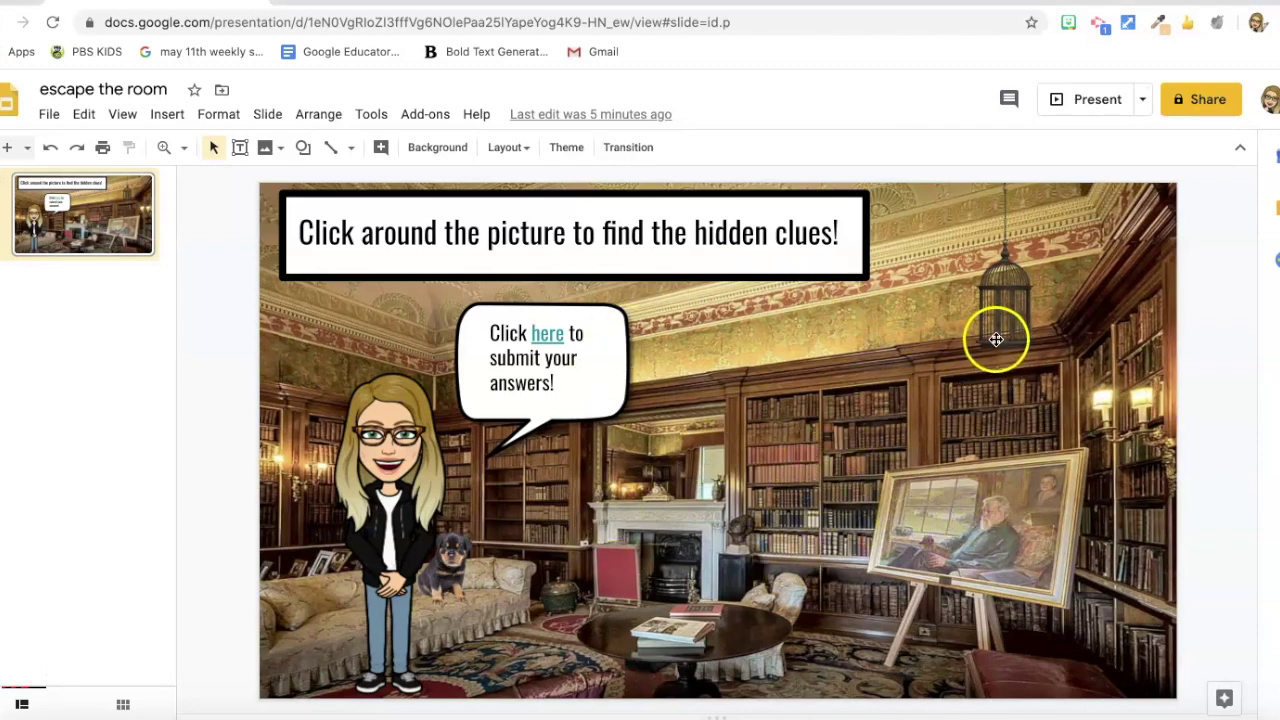
pyautogui.click(975, 525)
pyautogui.click(1001, 318)
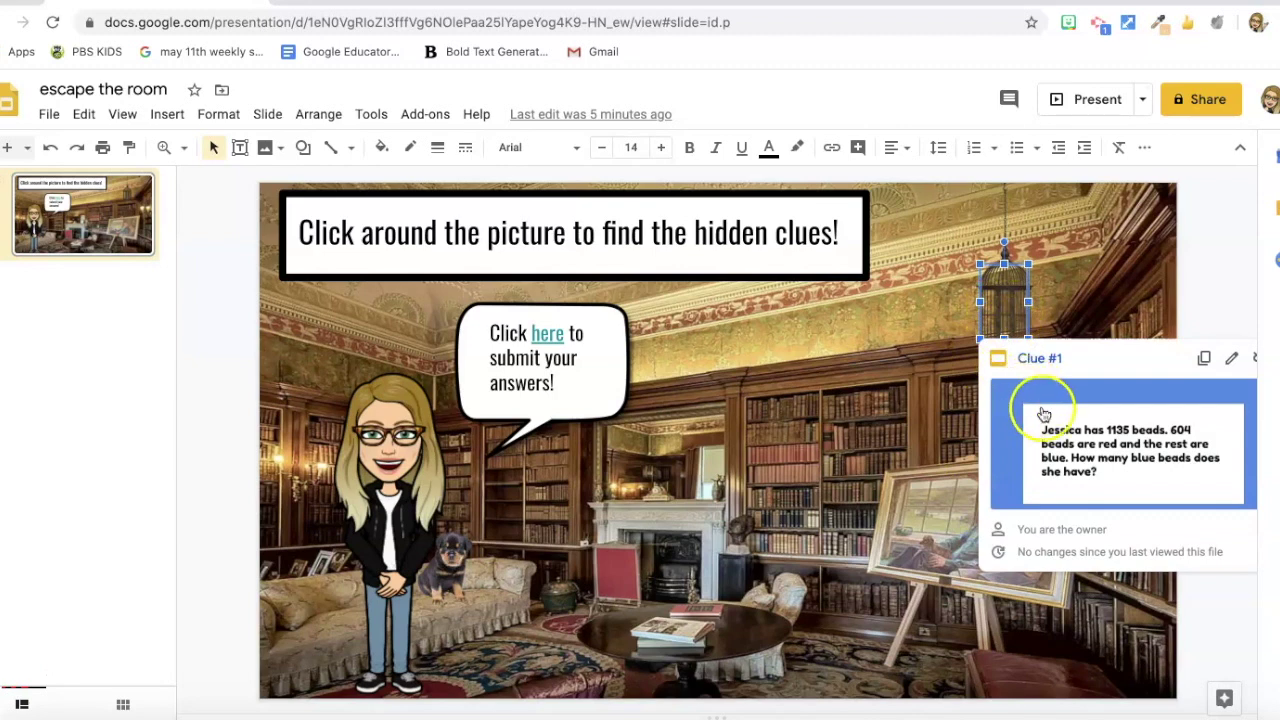
pyautogui.click(1035, 398)
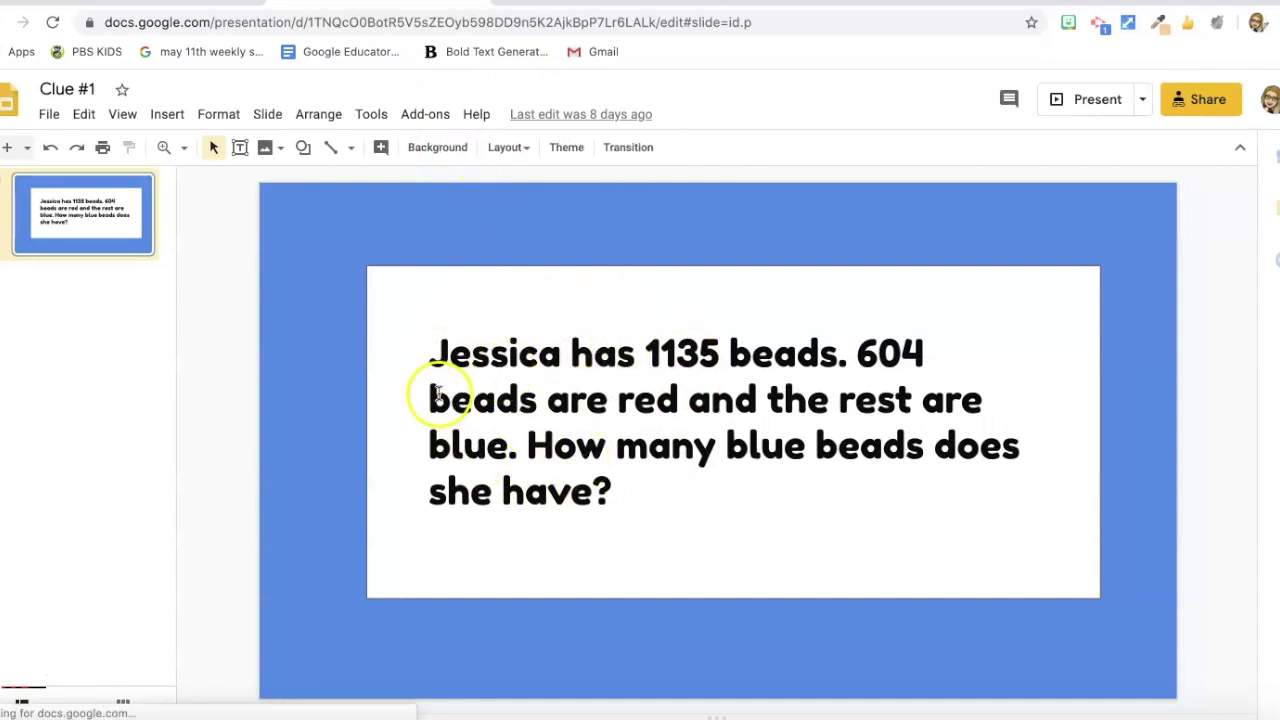
# Close the clue tab and open the Escape the Room! form from the 'here' link.
pyautogui.hotkey('ctrl', 'w')
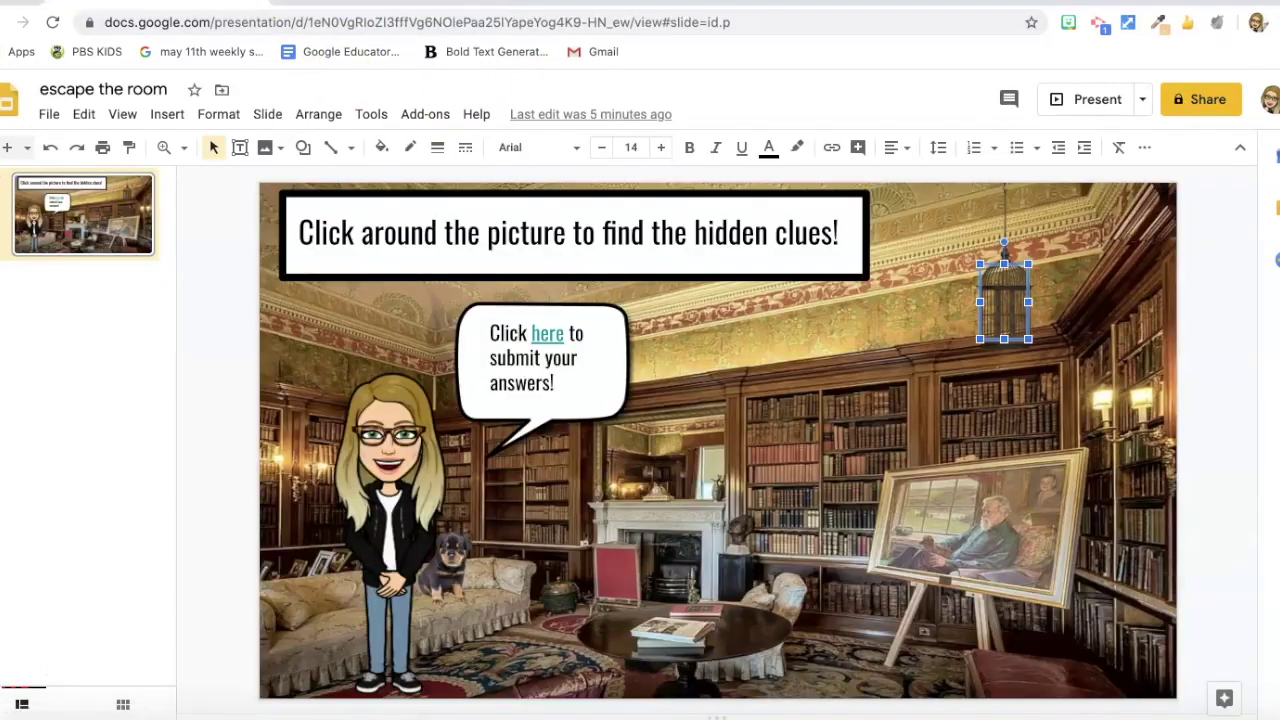
pyautogui.click(549, 337)
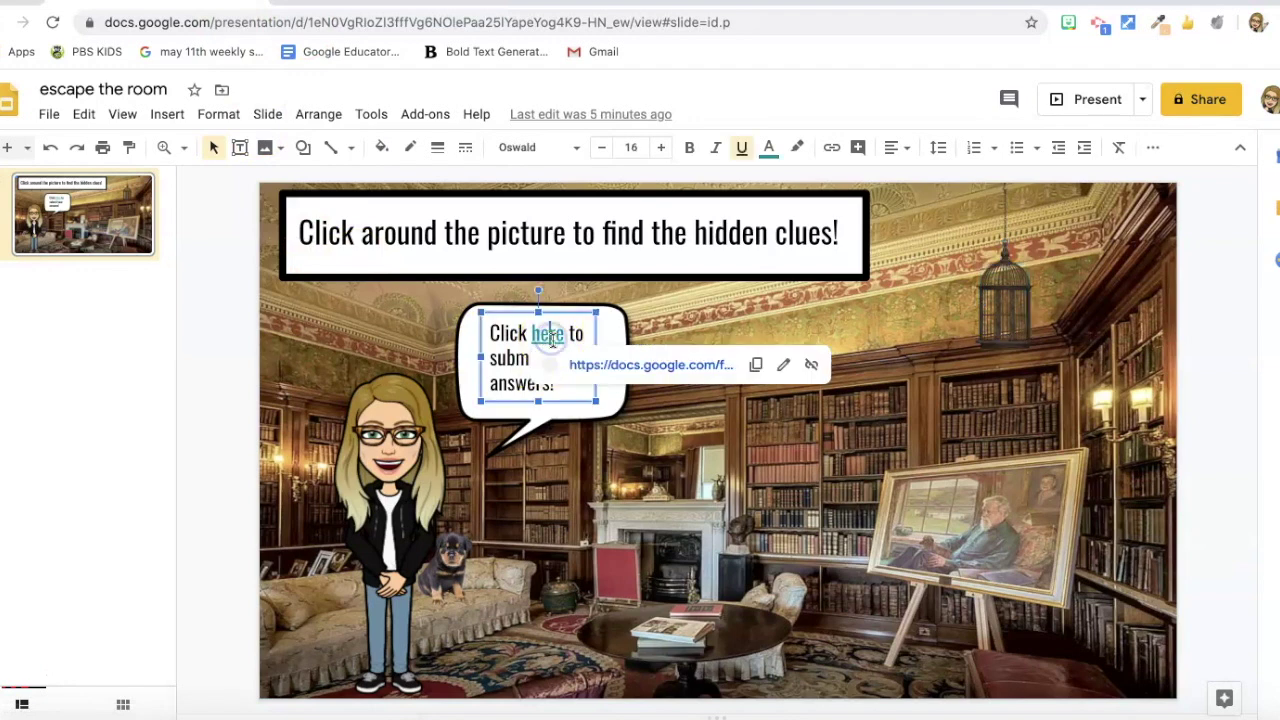
pyautogui.click(608, 366)
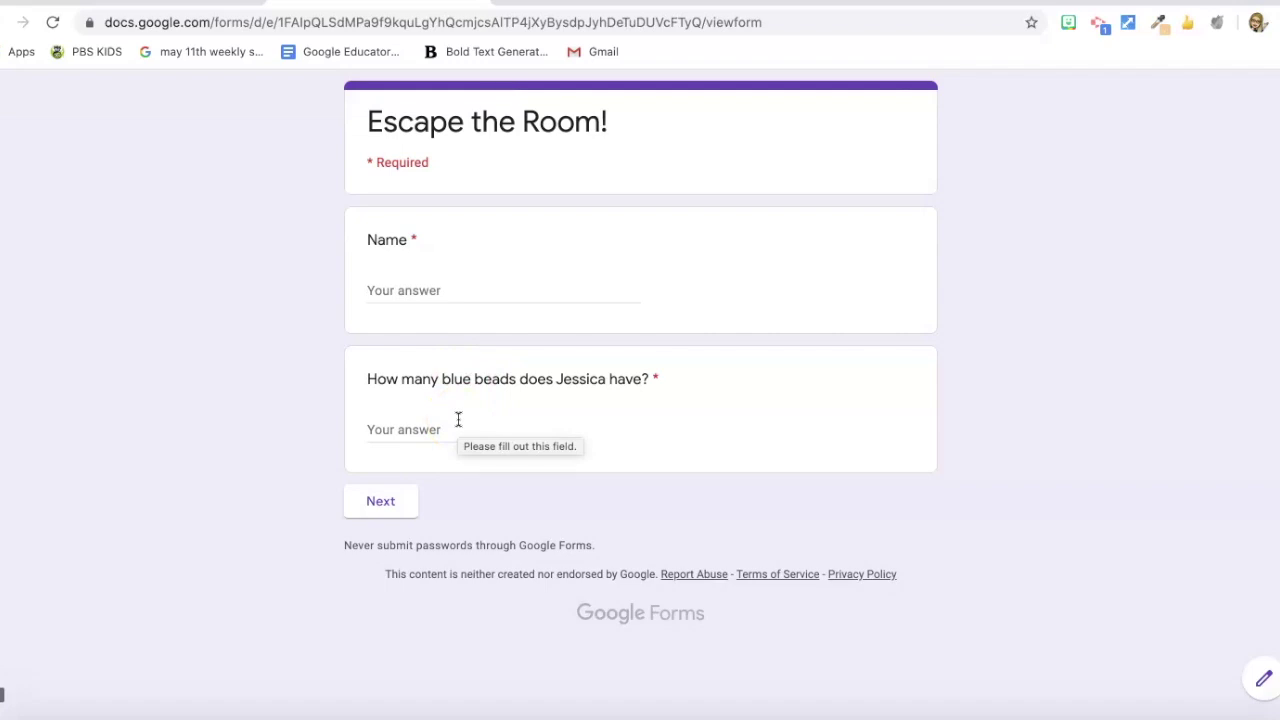
# Open the red book's Clue #2 link, check the answer form, and return to the slides editor.
pyautogui.click(570, 3)
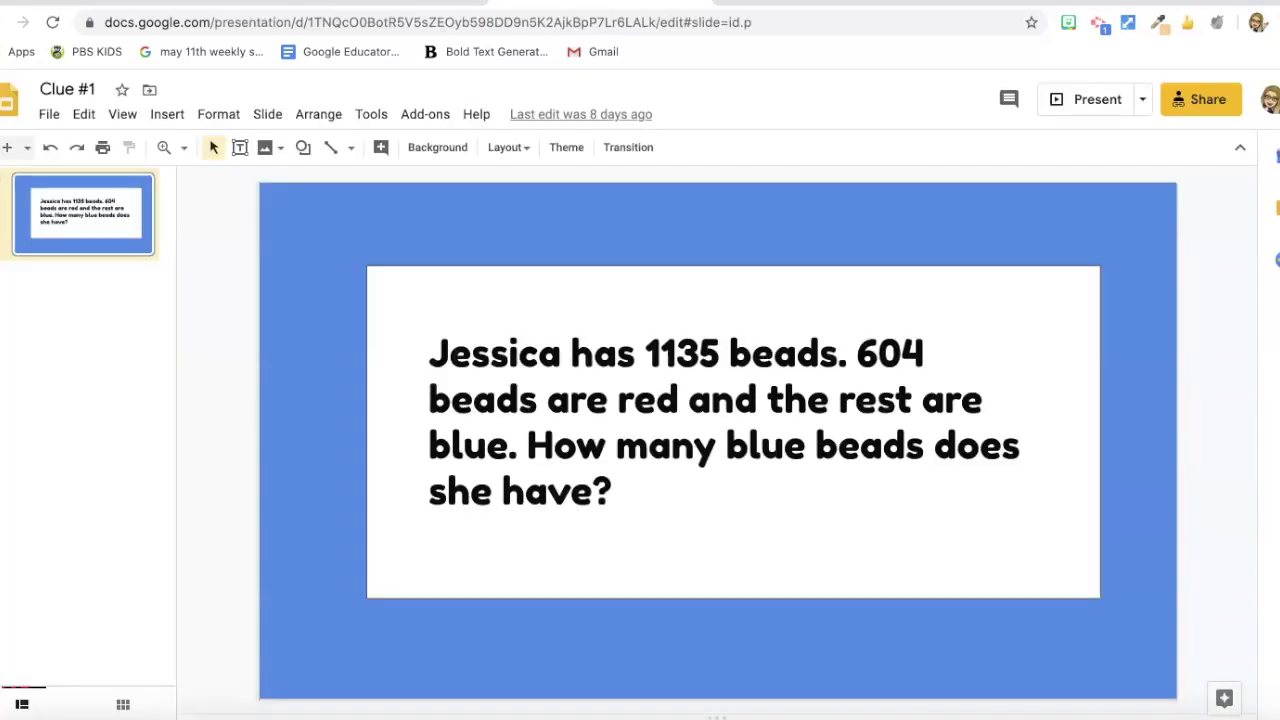
pyautogui.click(160, 3)
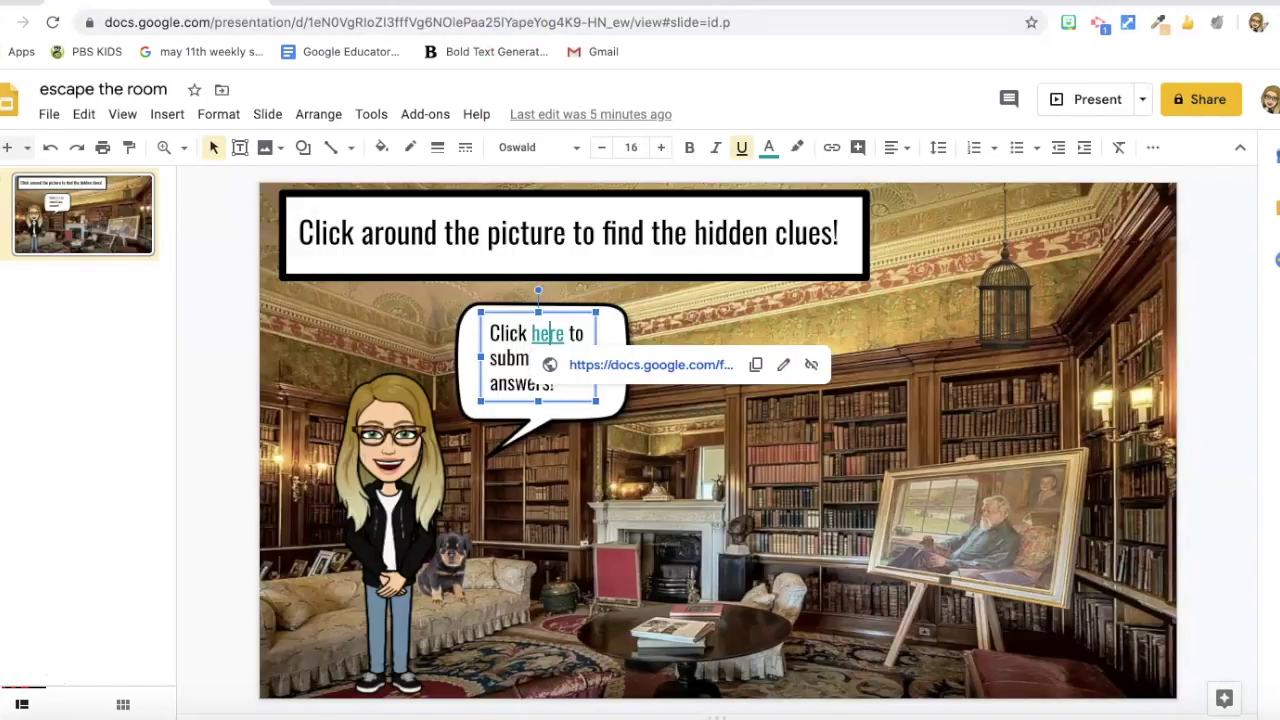
pyautogui.click(609, 560)
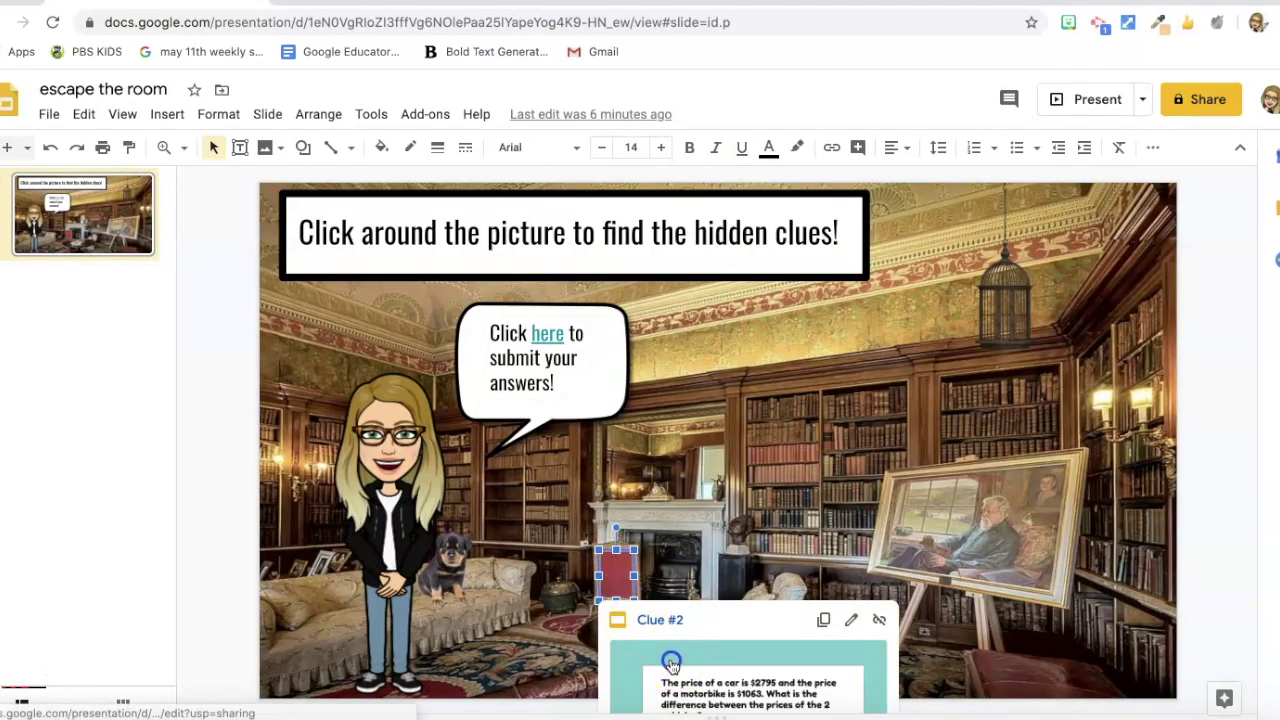
pyautogui.click(657, 619)
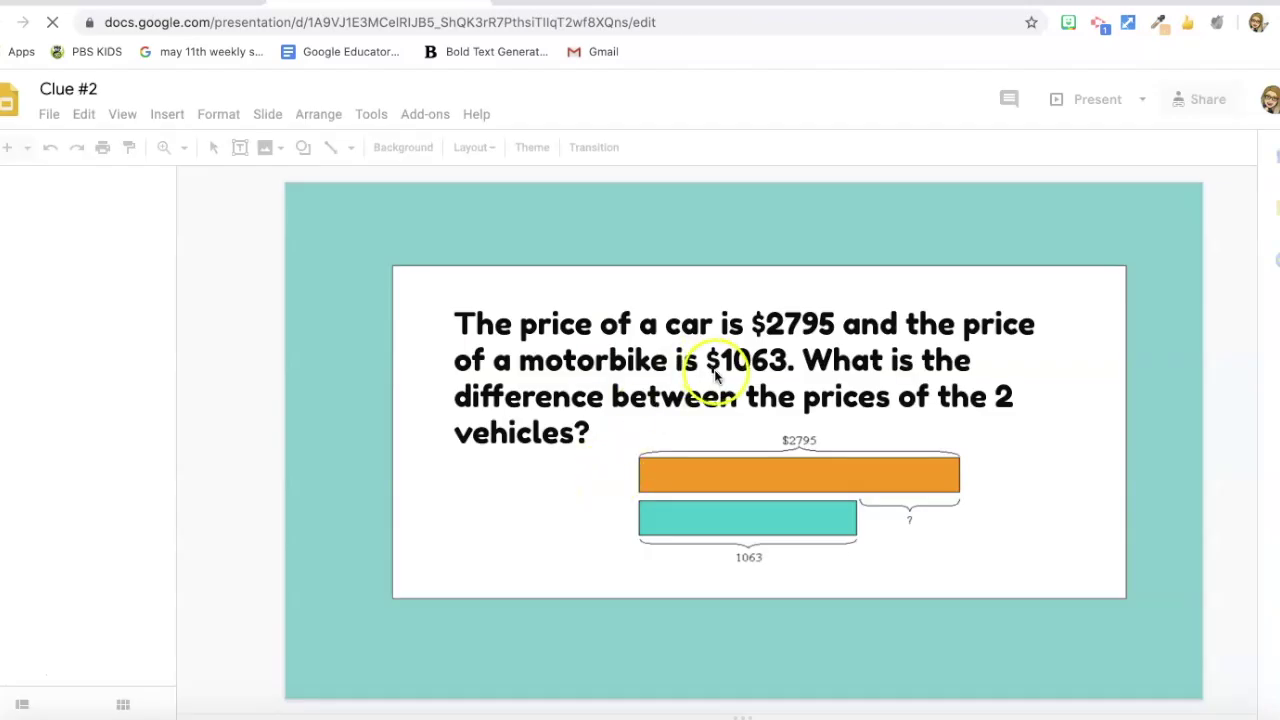
pyautogui.click(150, 3)
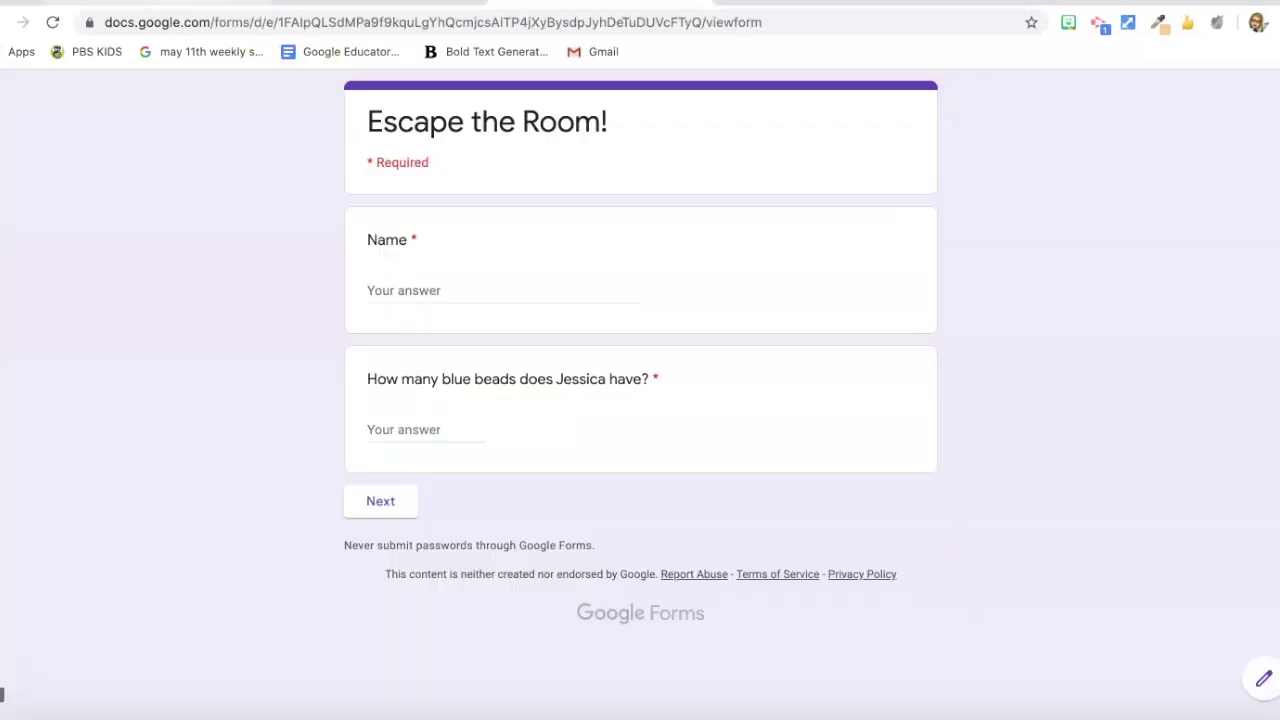
pyautogui.click(236, 3)
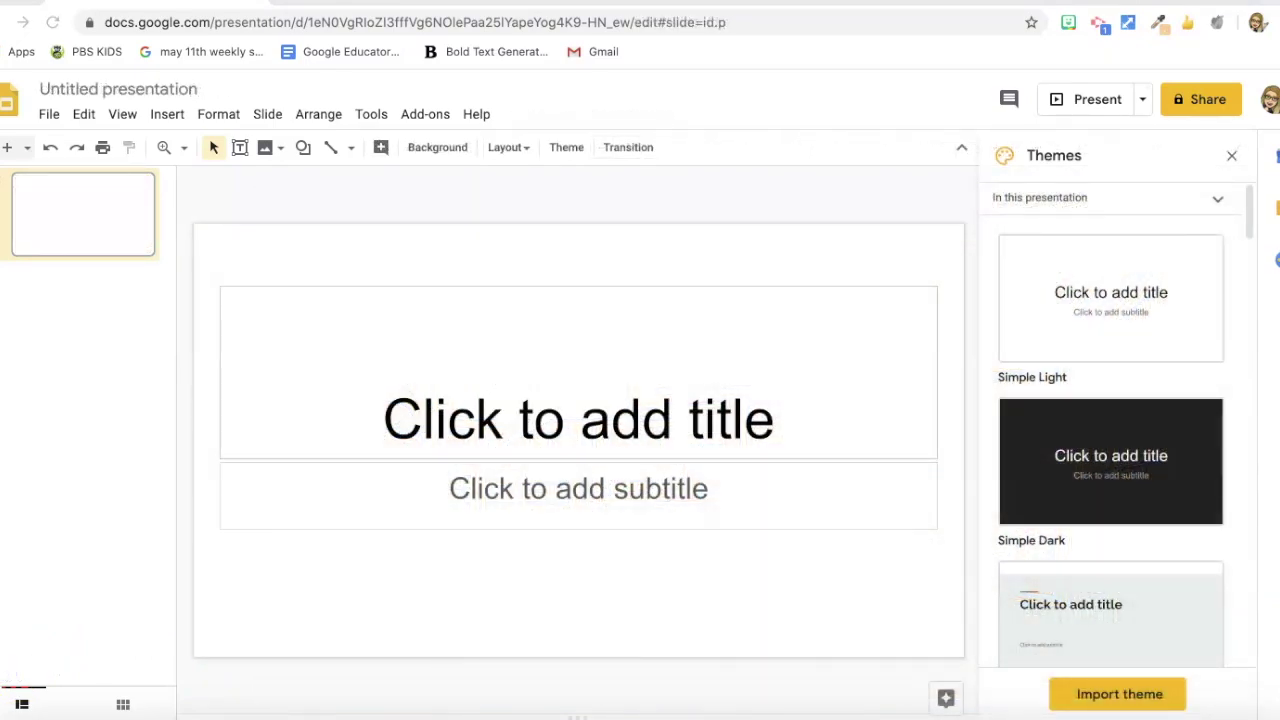
# Close the Themes panel and delete the title and subtitle placeholders from the slide.
pyautogui.click(1229, 160)
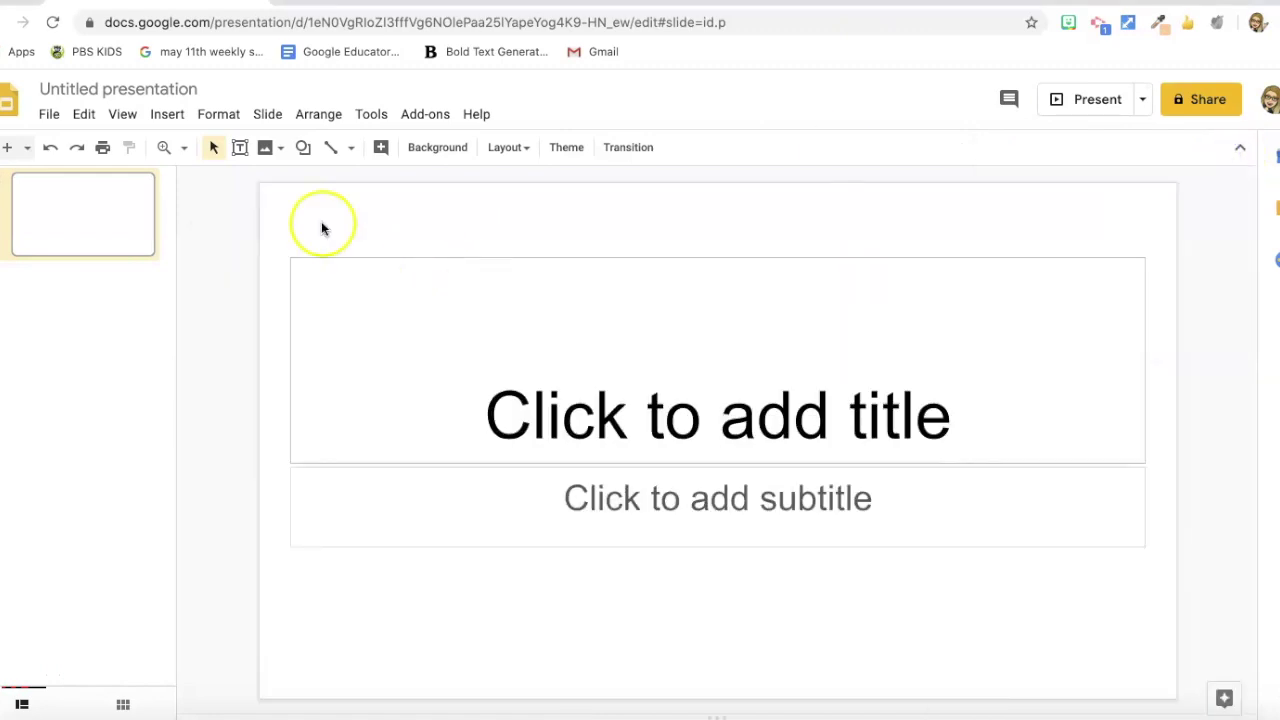
pyautogui.moveTo(320, 214); pyautogui.dragTo(366, 583)
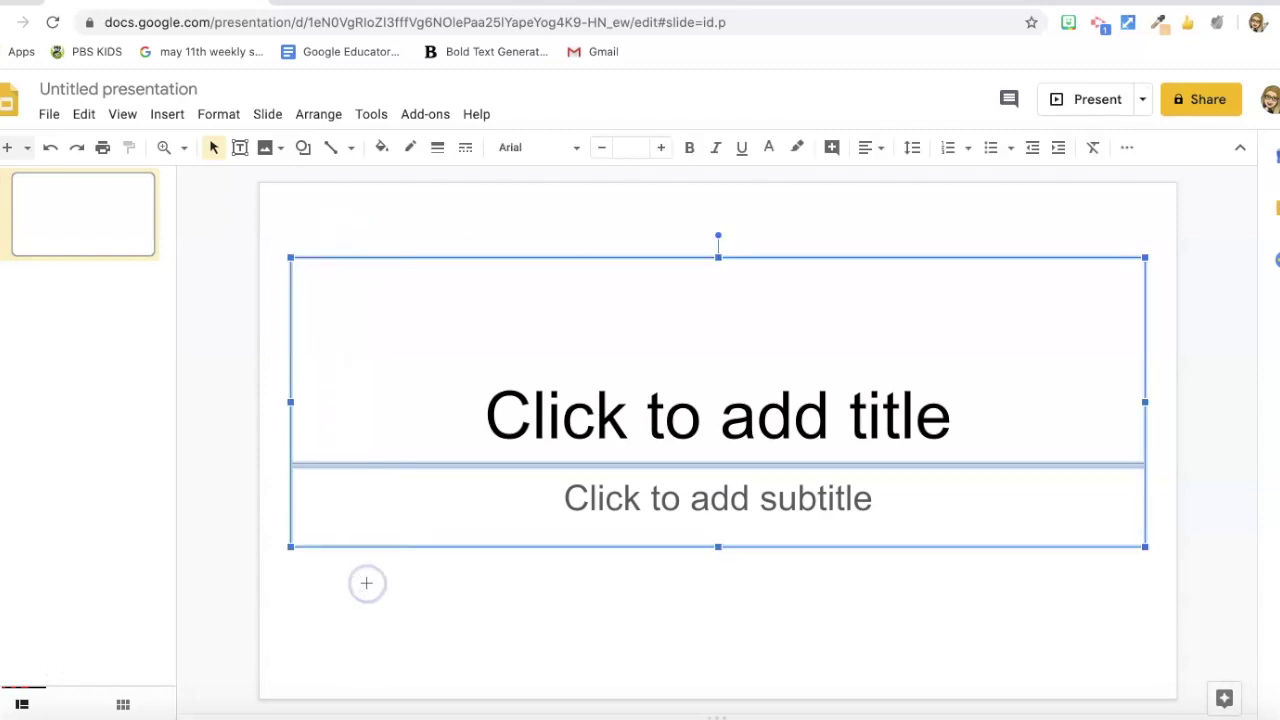
pyautogui.press('Delete')
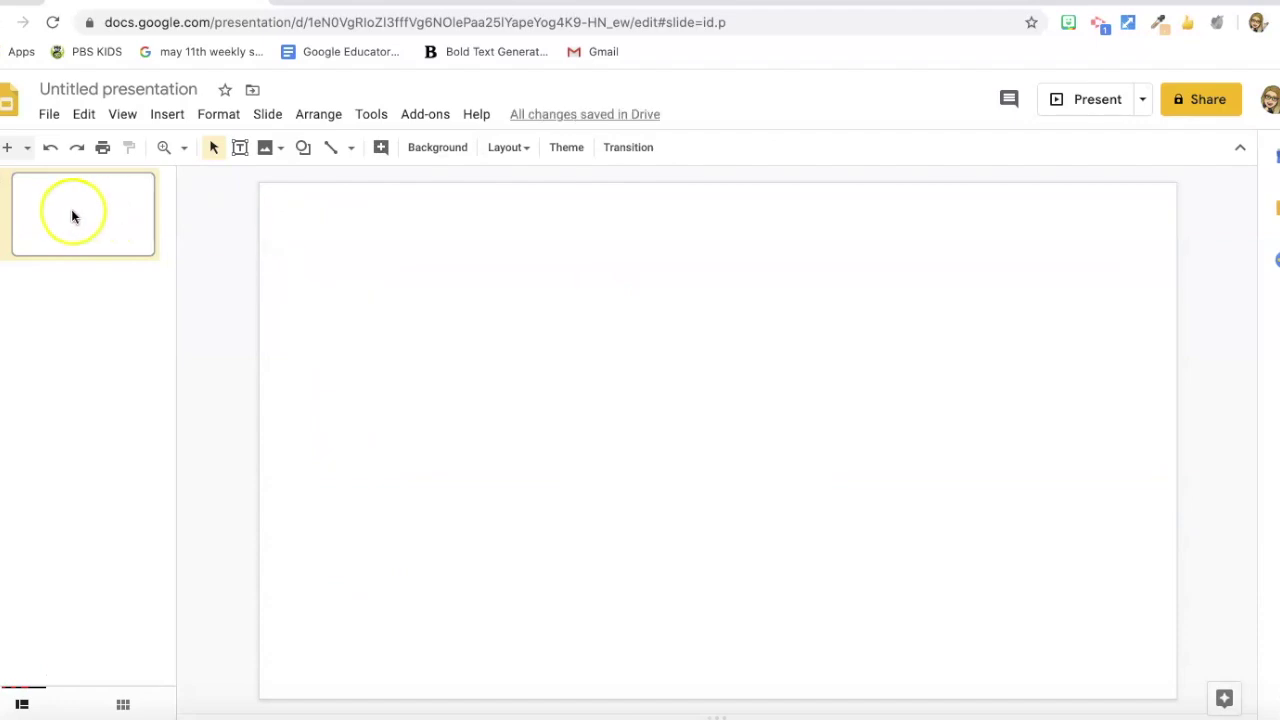
pyautogui.rightClick(97, 212)
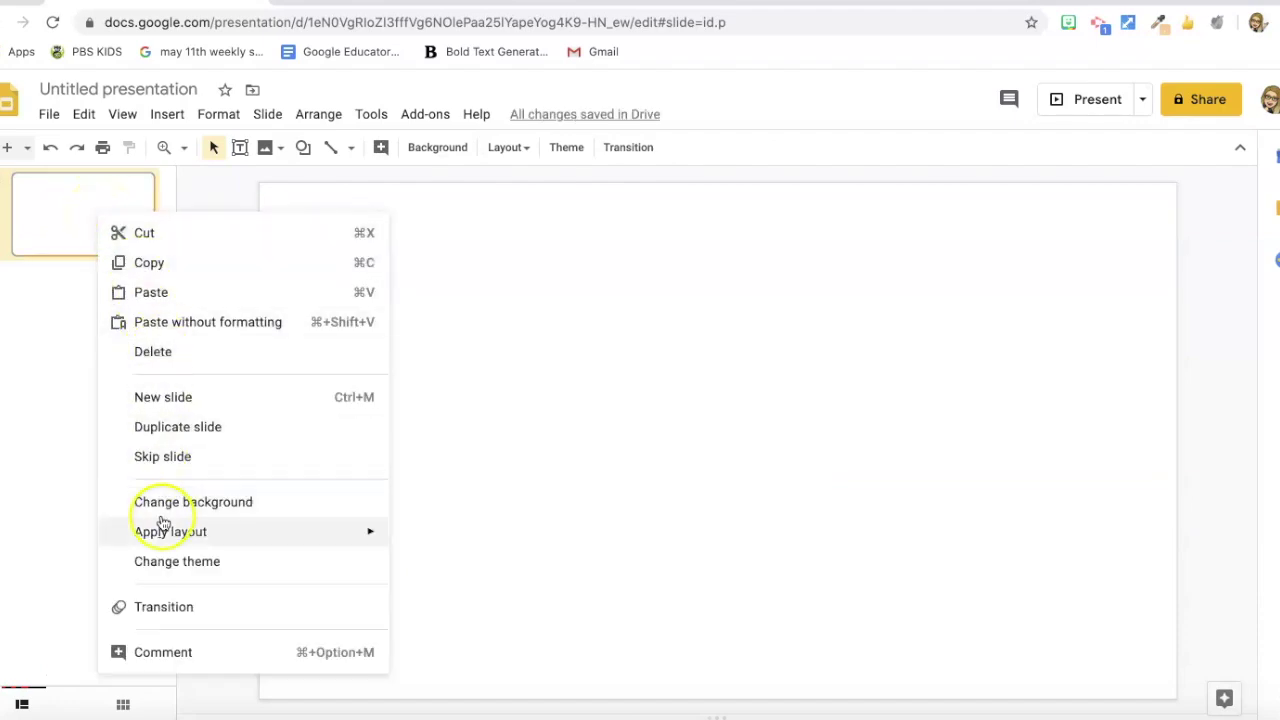
pyautogui.moveTo(190, 531)
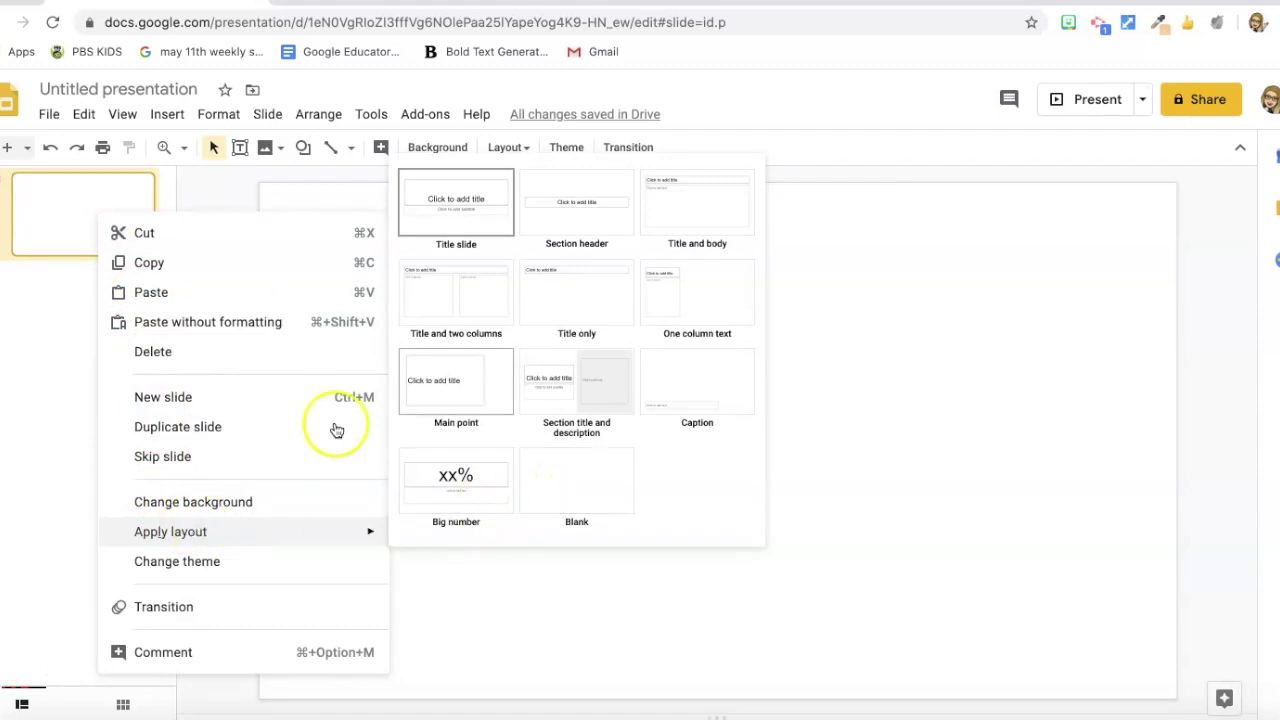
pyautogui.click(52, 397)
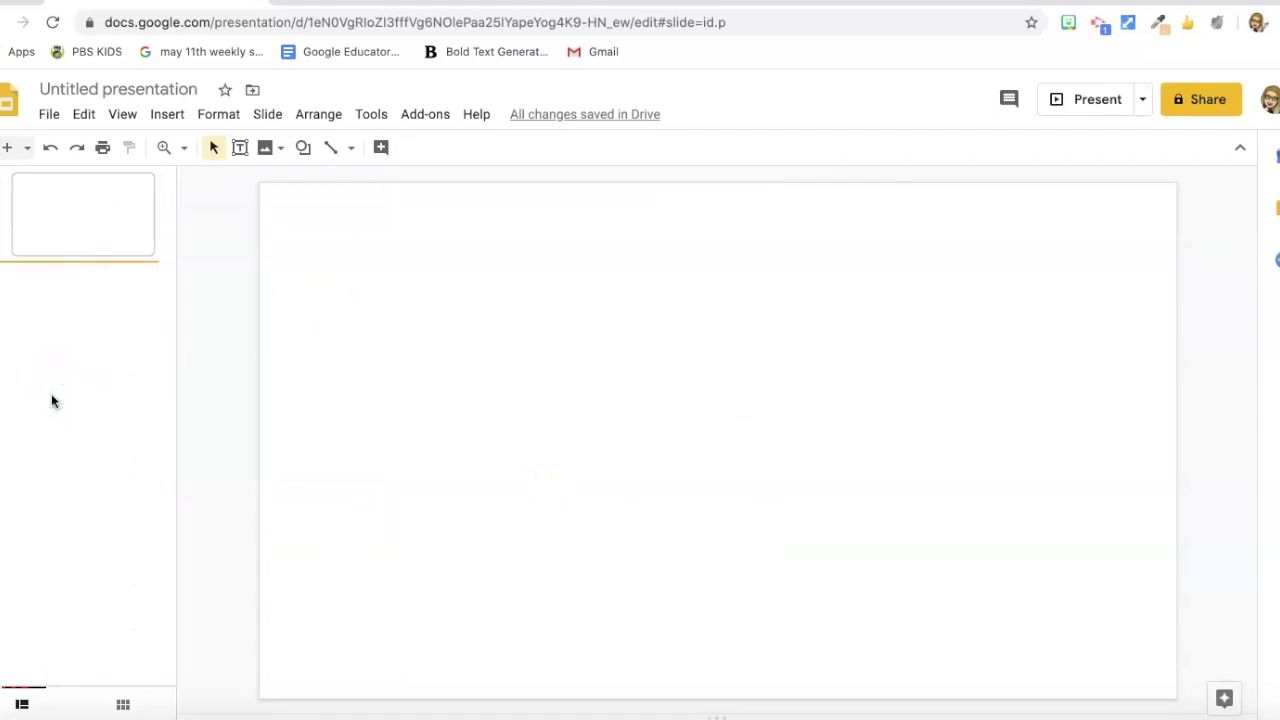
# Rename the presentation to 'escape the room' and bring up the Background settings.
pyautogui.click(103, 90)
pyautogui.write('escape the room')
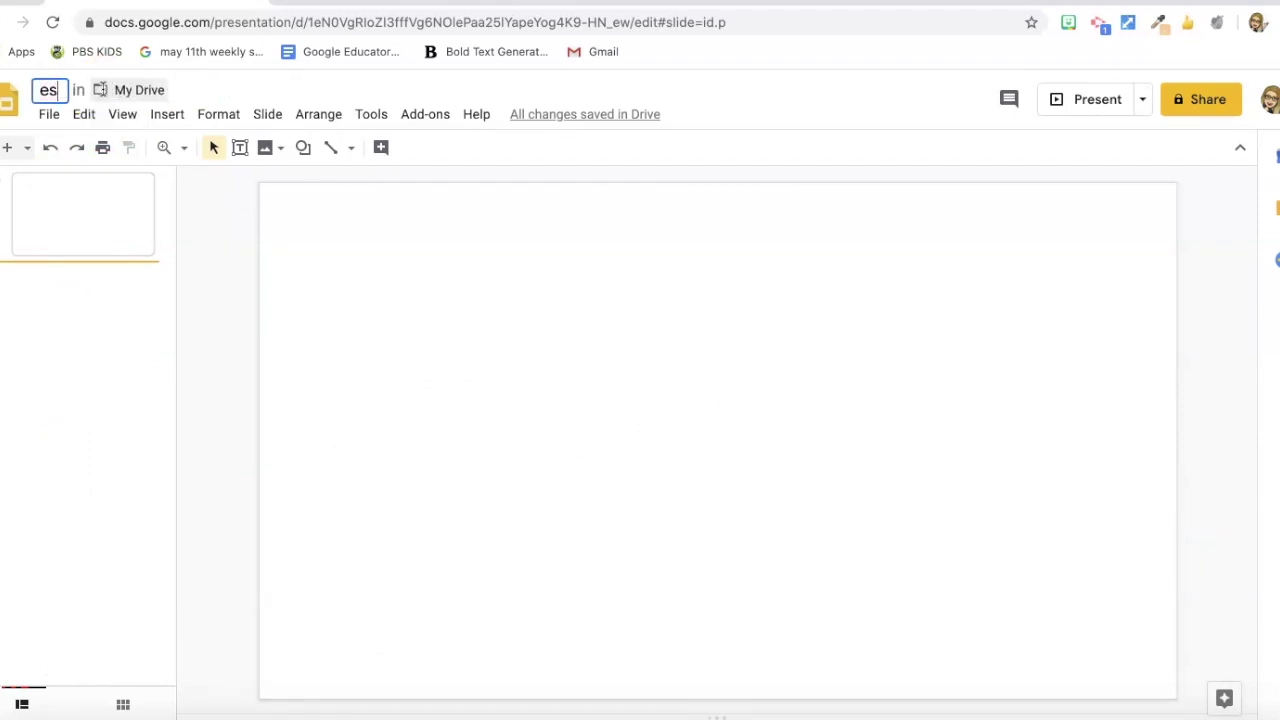
pyautogui.click(311, 216)
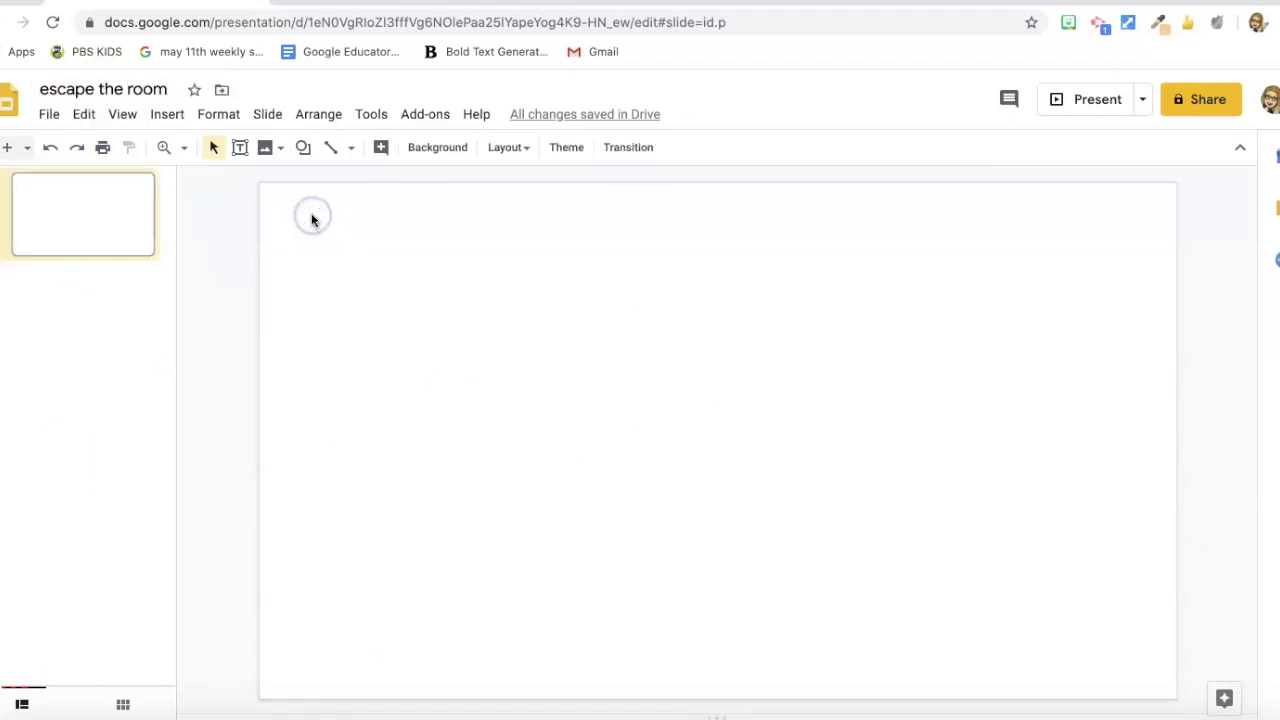
pyautogui.click(428, 151)
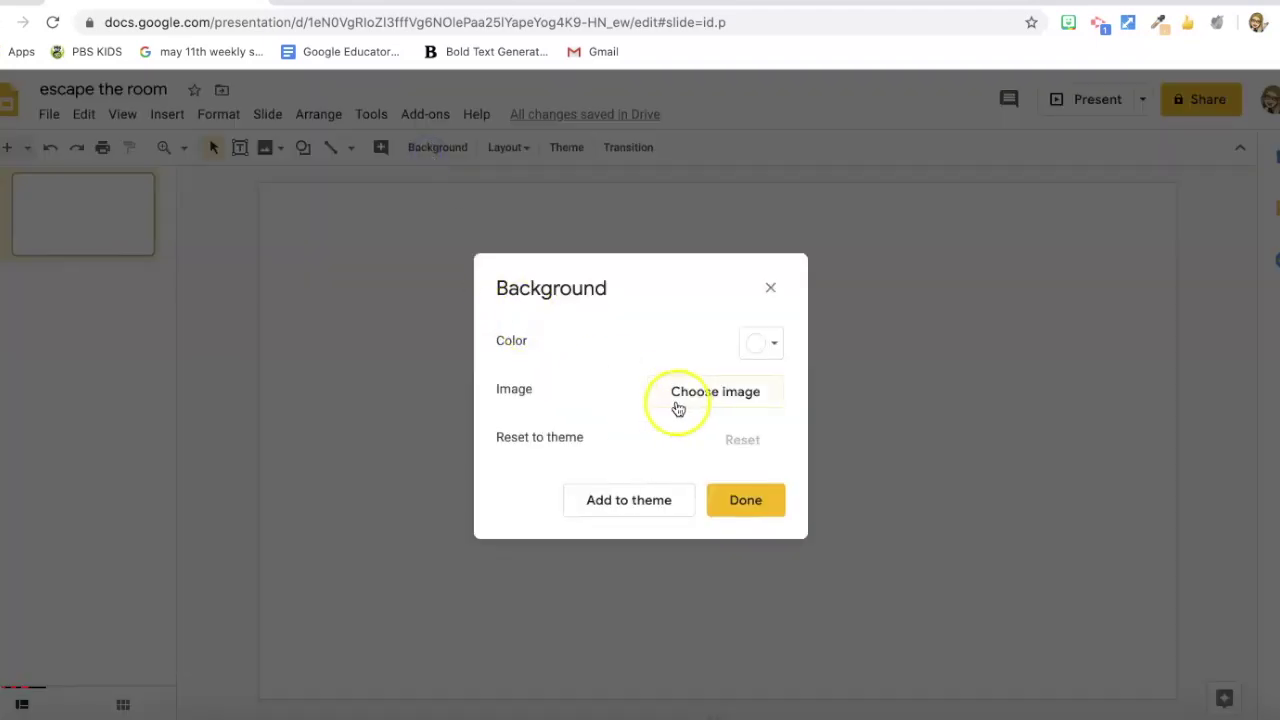
# Search Google images for 'empty room' and set the library photo as the slide background.
pyautogui.click(700, 391)
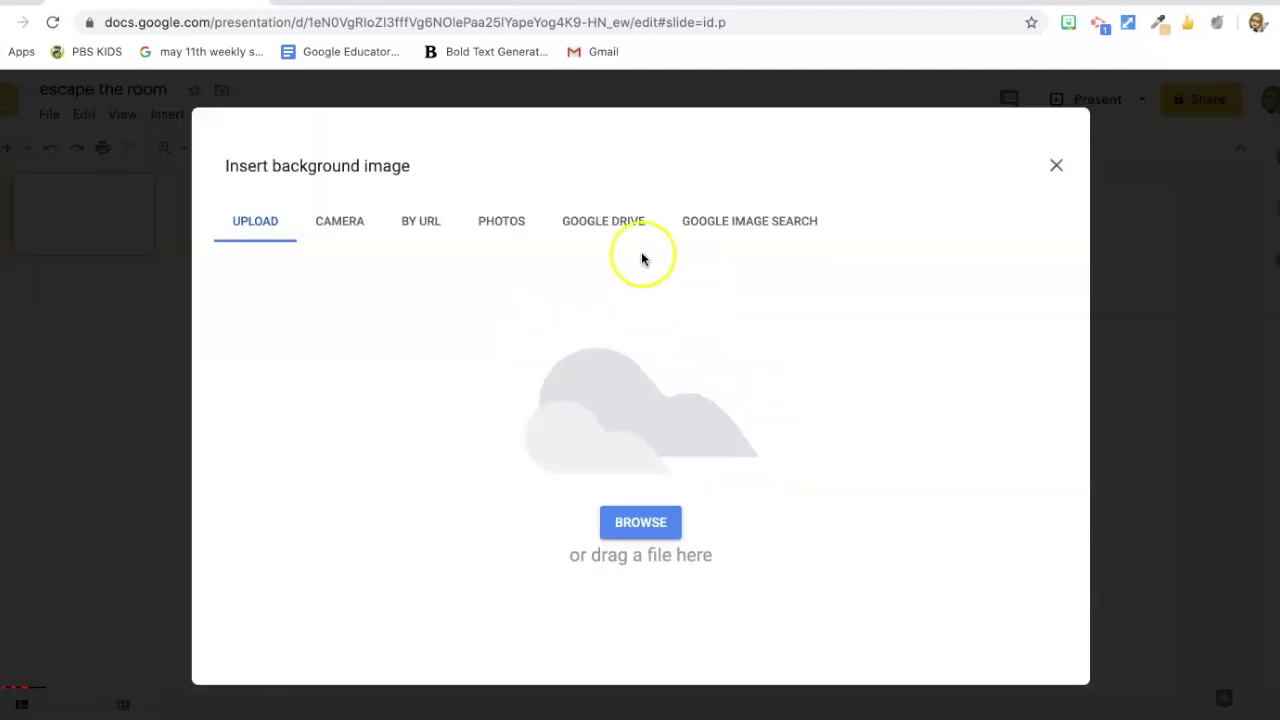
pyautogui.click(740, 230)
pyautogui.click(628, 160)
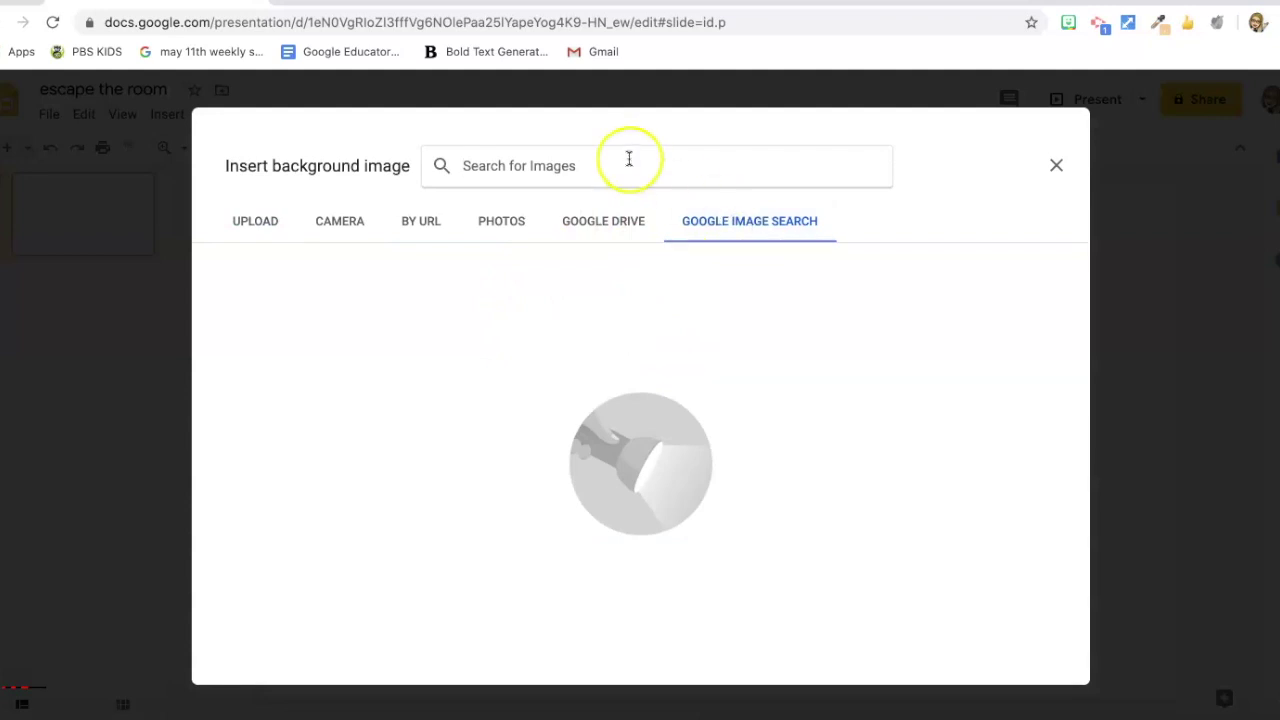
pyautogui.write('empty room')
pyautogui.press('Return')
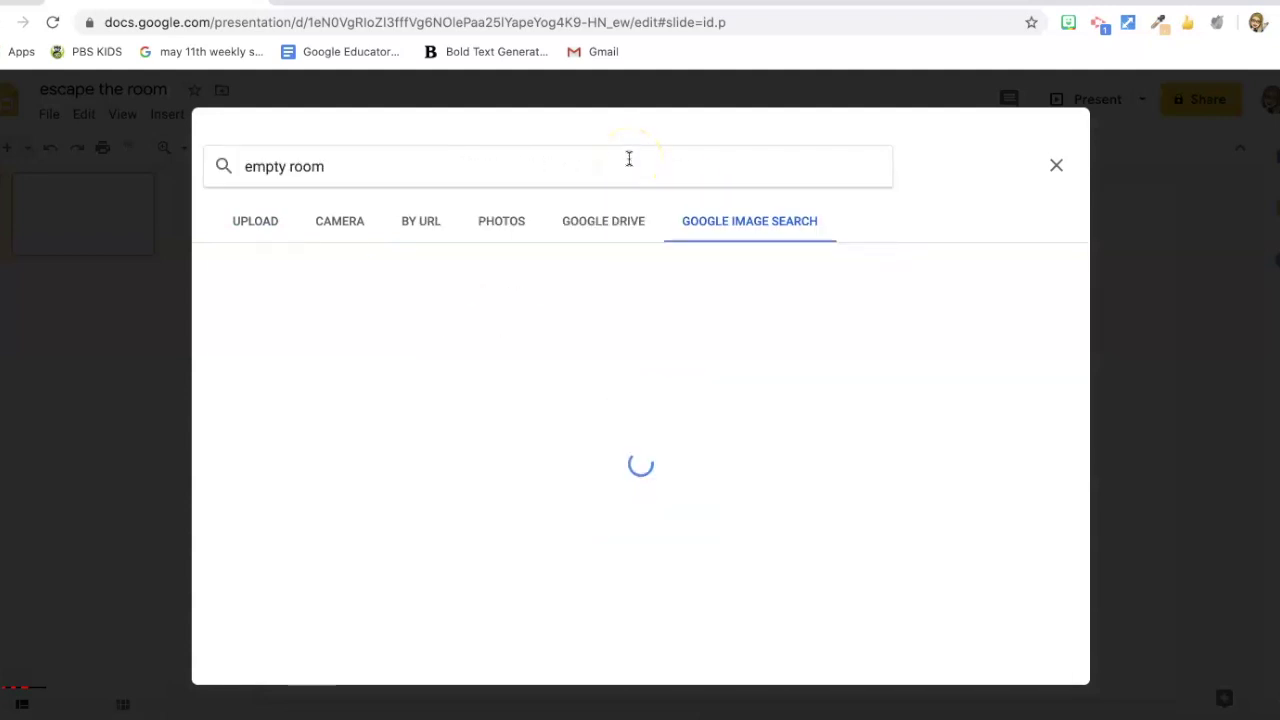
pyautogui.scroll(-1, 557, 409)
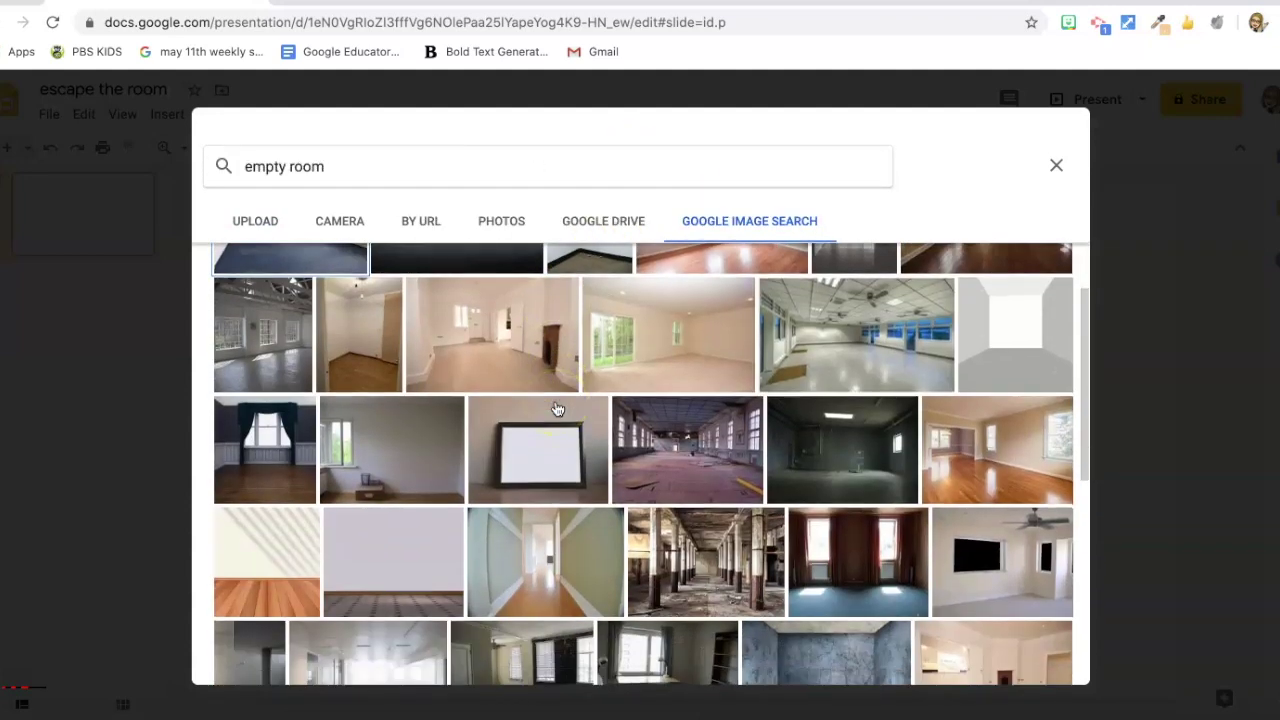
pyautogui.scroll(-4, 557, 409)
pyautogui.scroll(-5, 557, 409)
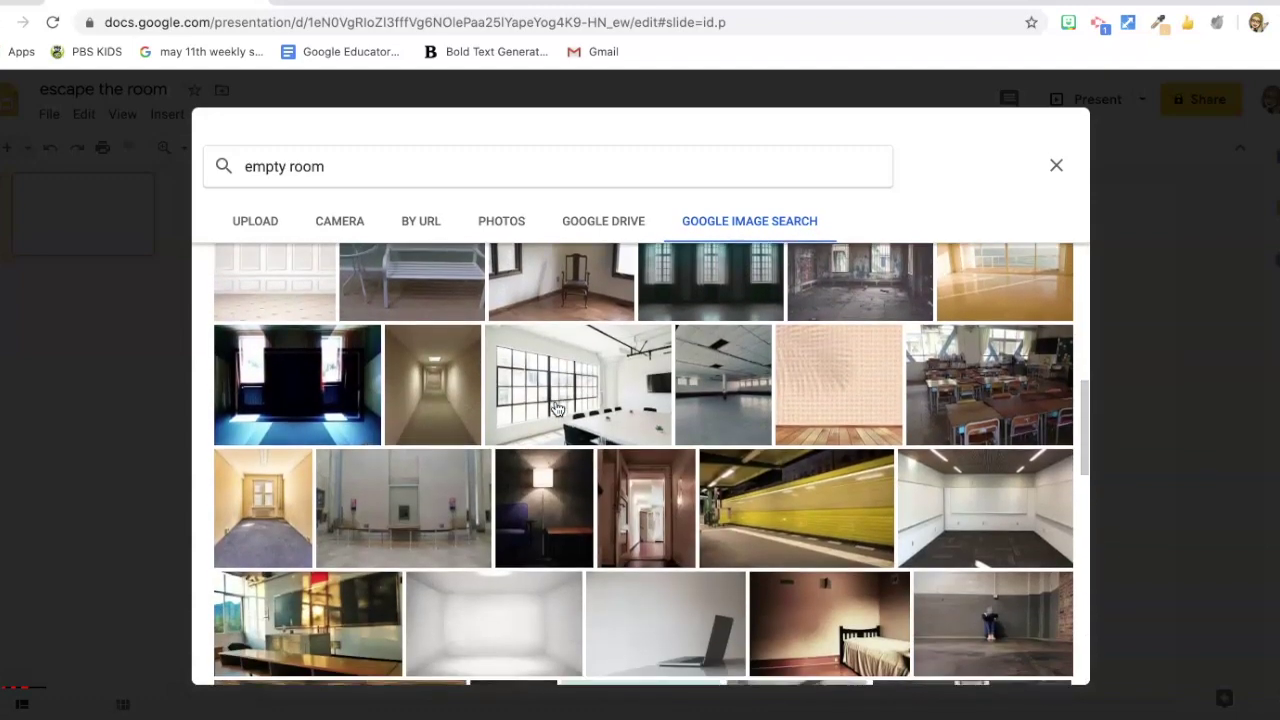
pyautogui.scroll(-5, 557, 409)
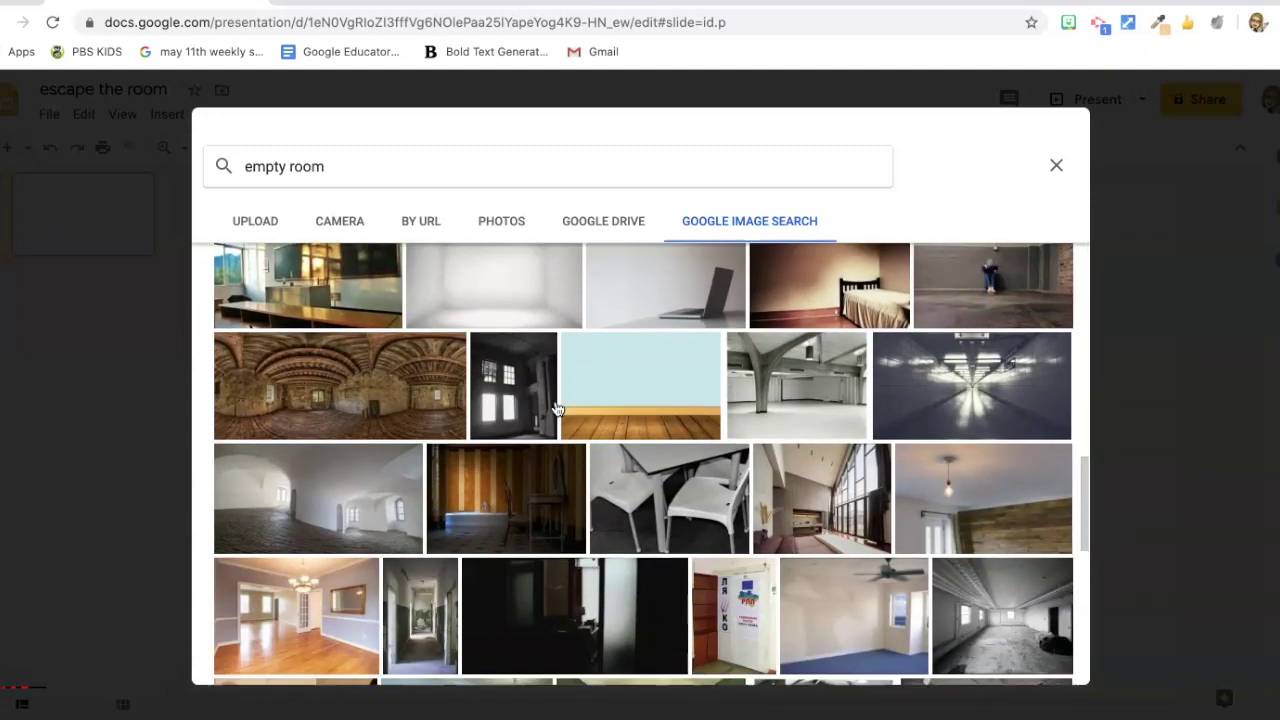
pyautogui.scroll(-4, 557, 409)
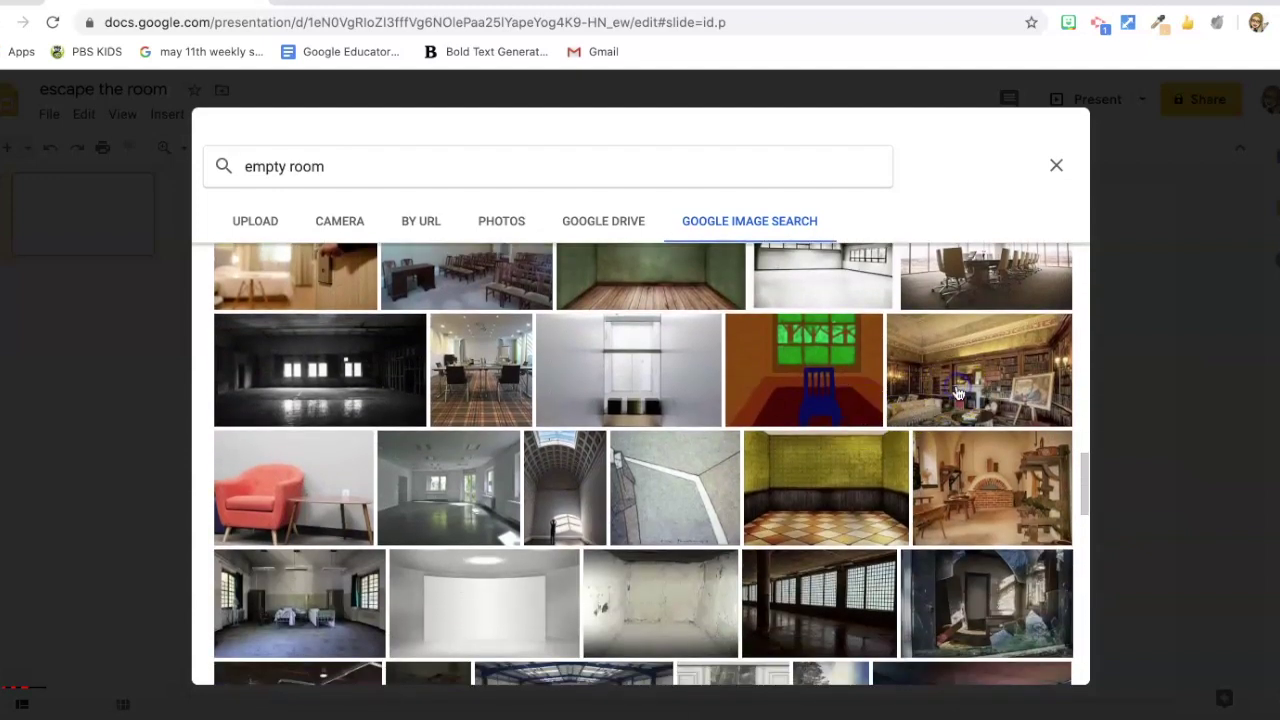
pyautogui.click(945, 385)
pyautogui.click(1037, 663)
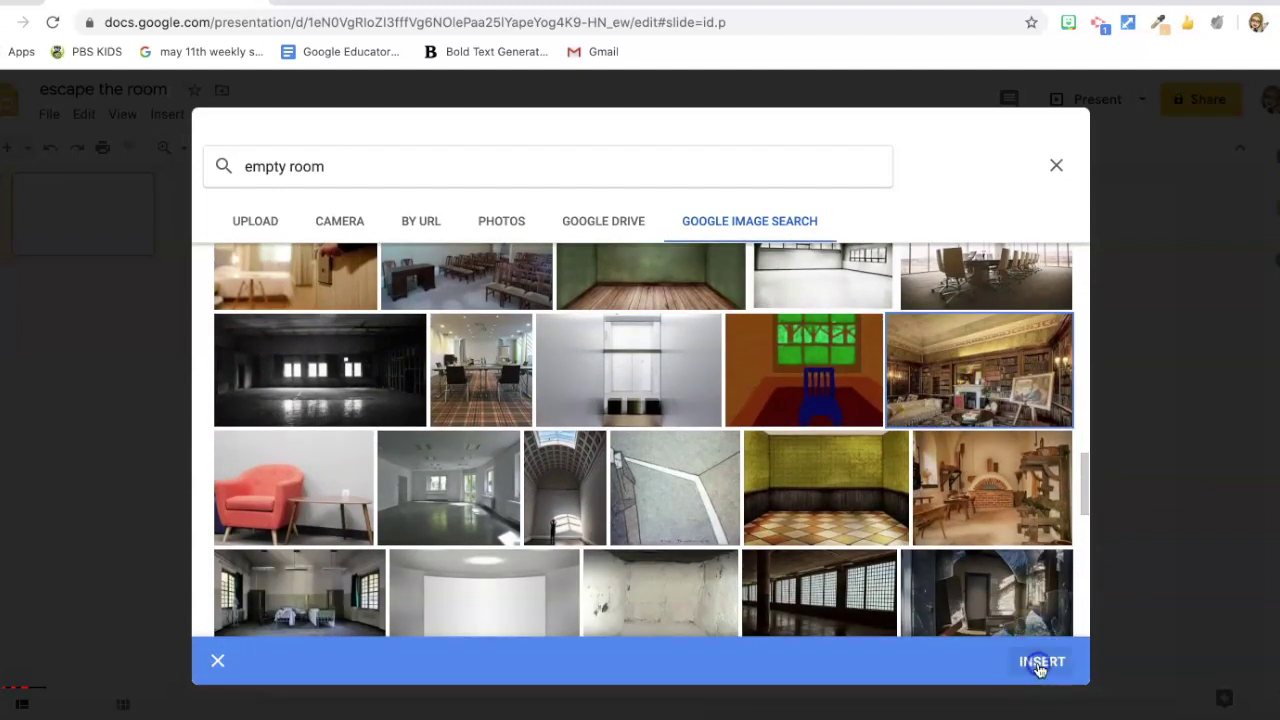
pyautogui.click(771, 499)
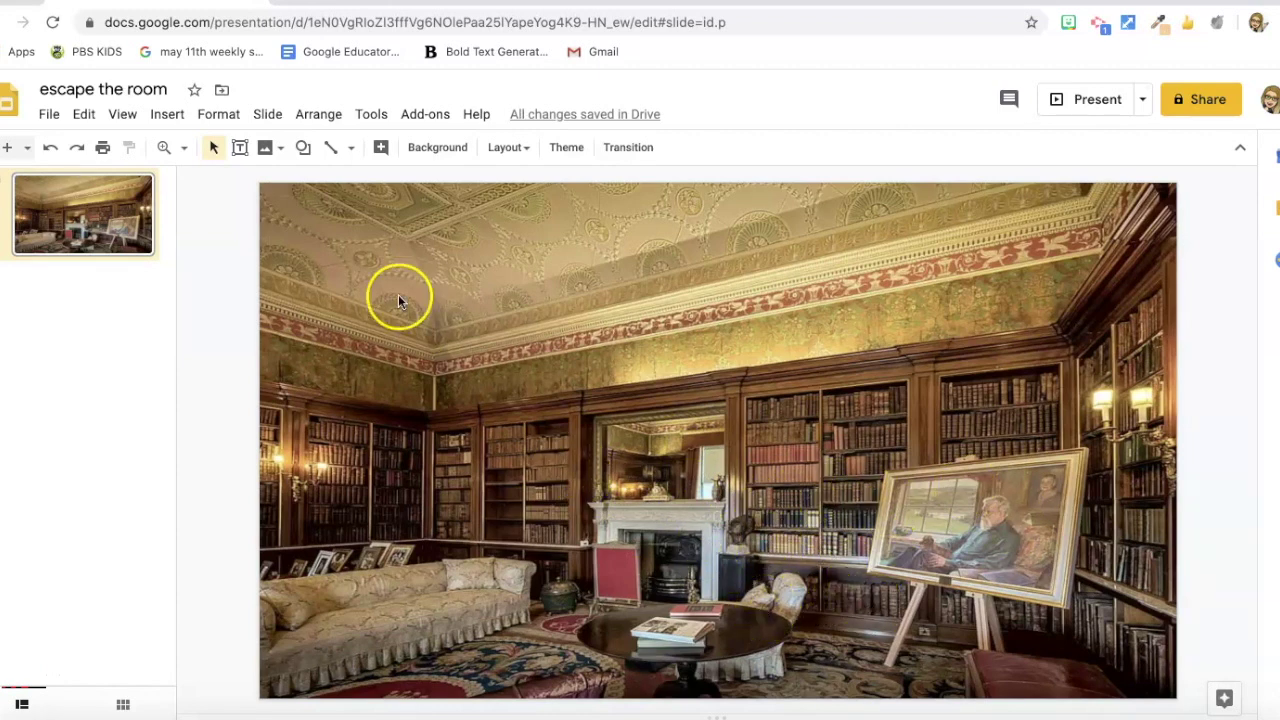
# Search the web for 'puppy' images beside the slide.
pyautogui.click(168, 115)
pyautogui.moveTo(182, 152)
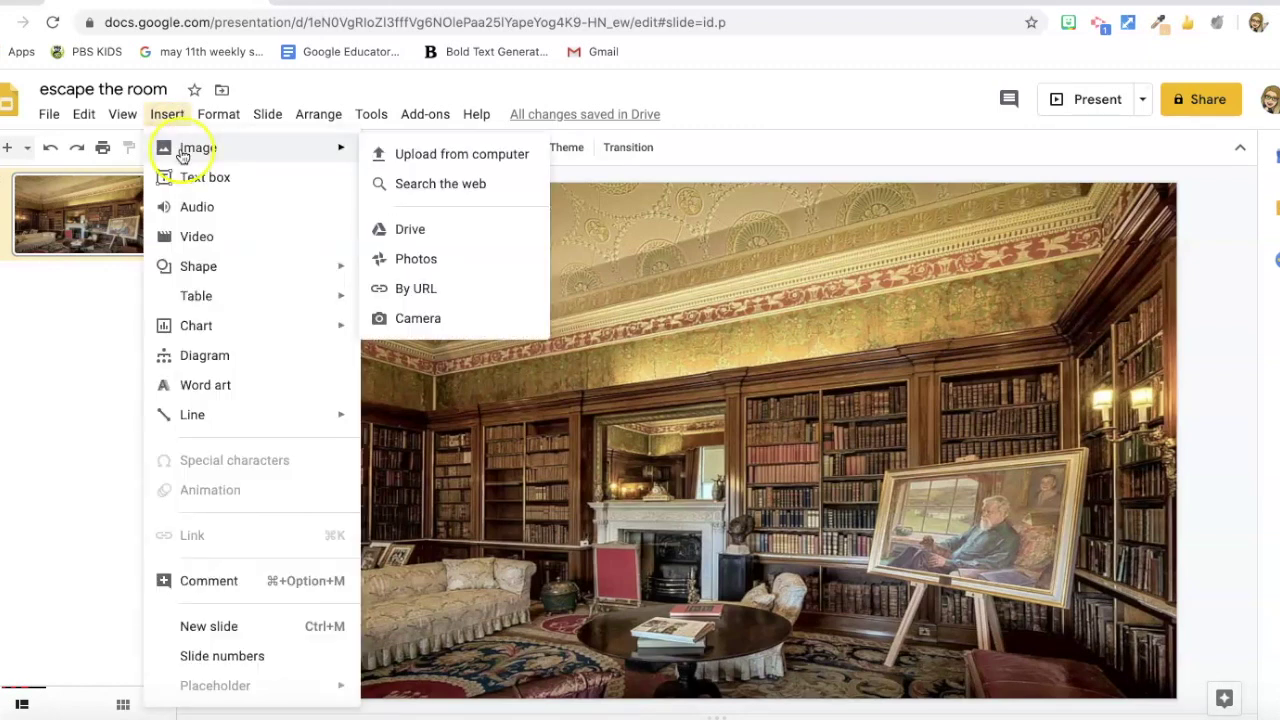
pyautogui.click(395, 183)
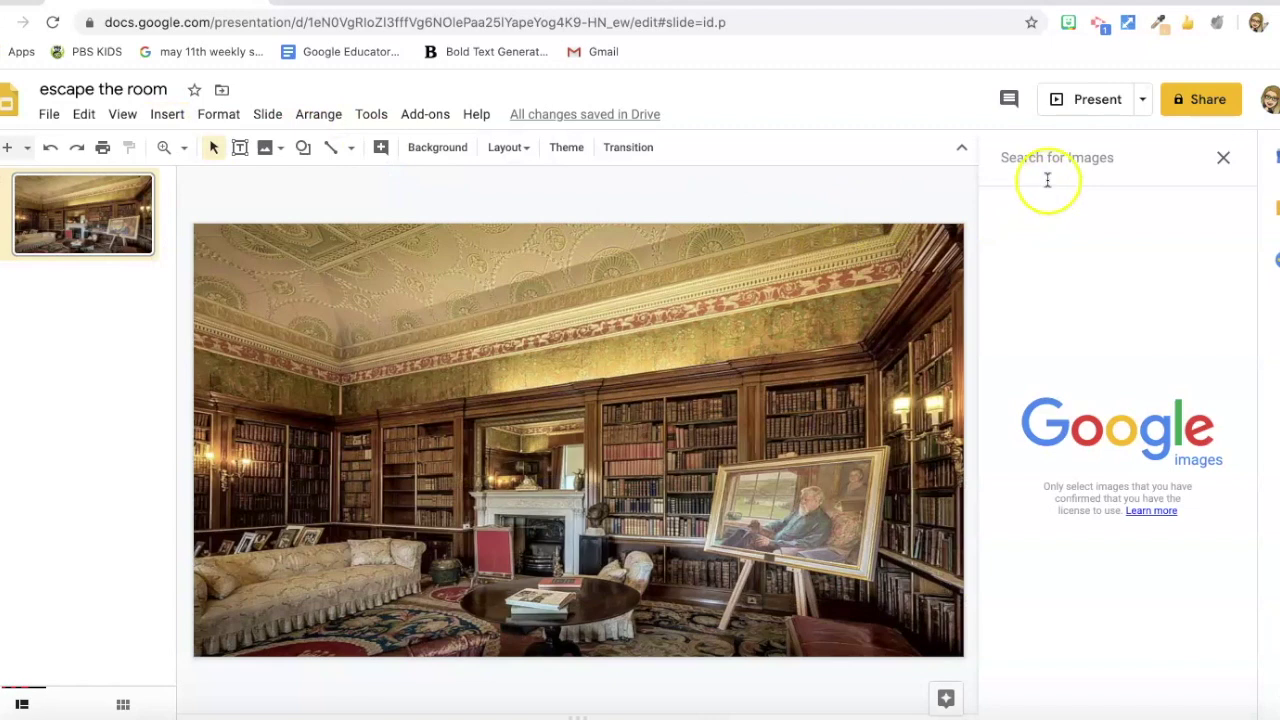
pyautogui.write('puppy')
pyautogui.press('Return')
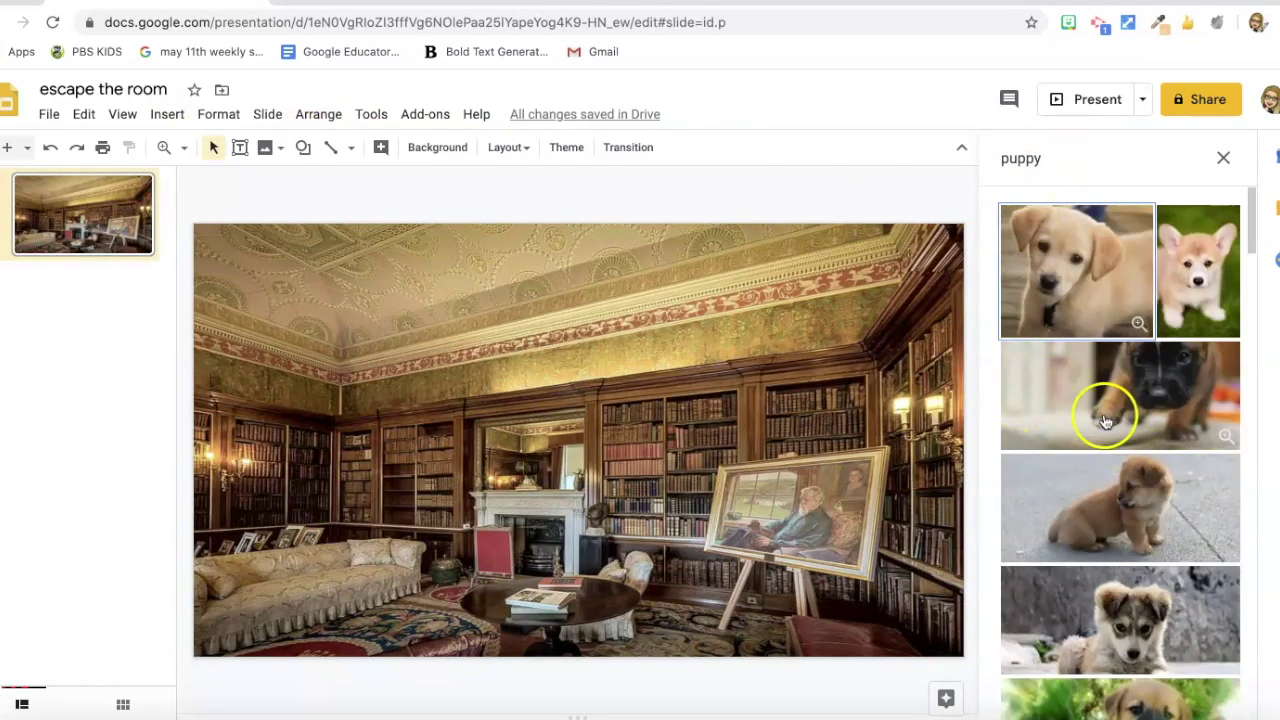
# Search 'transparent puppy' and place a small rottweiler puppy on the library sofa.
pyautogui.click(1002, 158)
pyautogui.write('transparent')
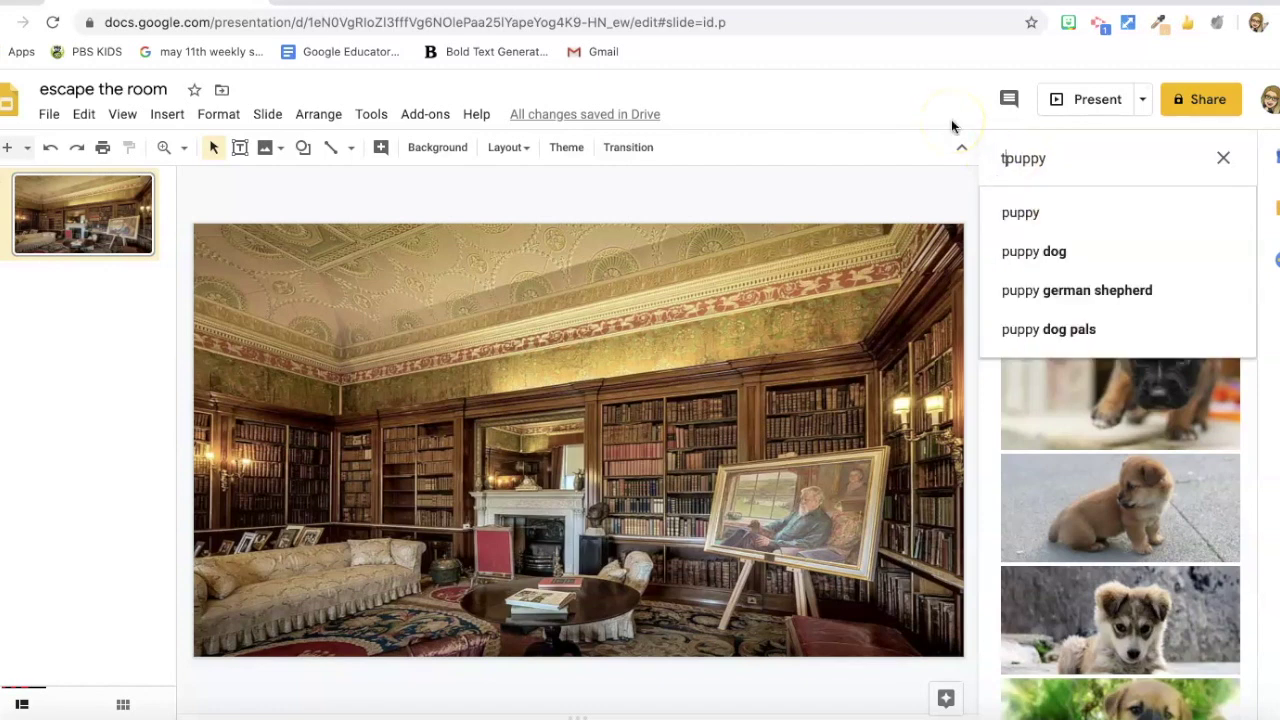
pyautogui.press('Return')
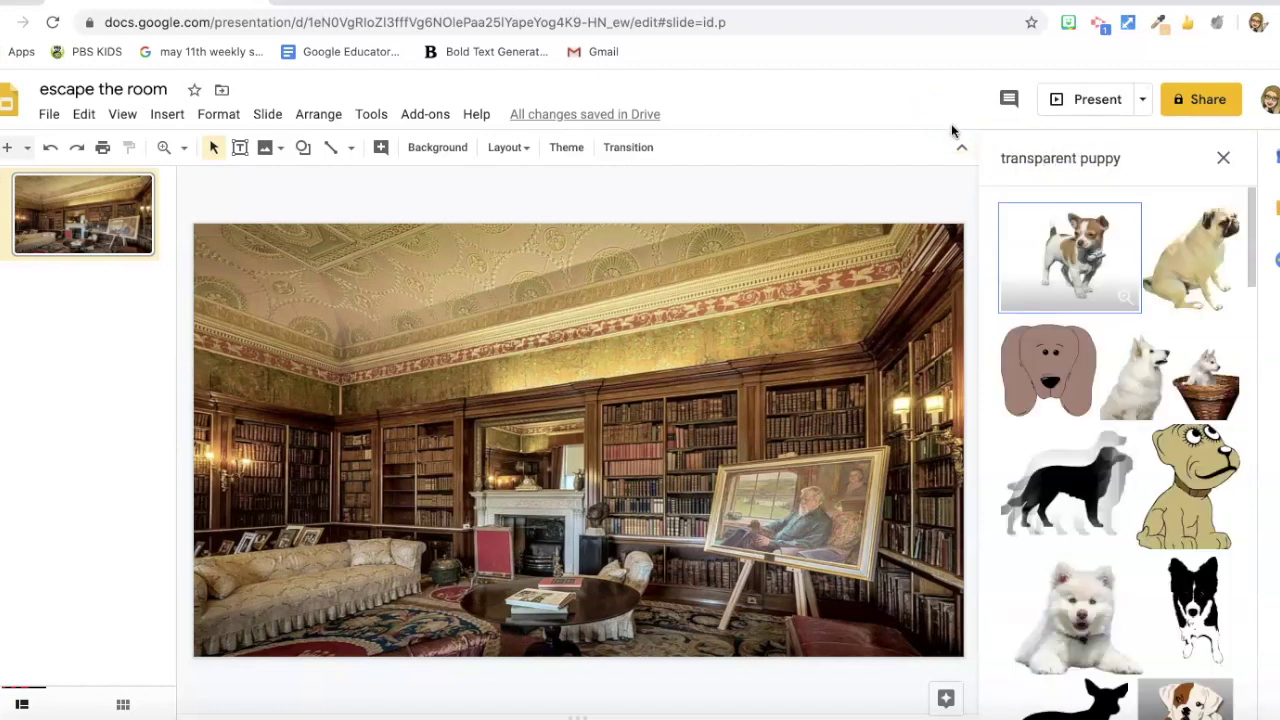
pyautogui.scroll(-3, 1085, 405)
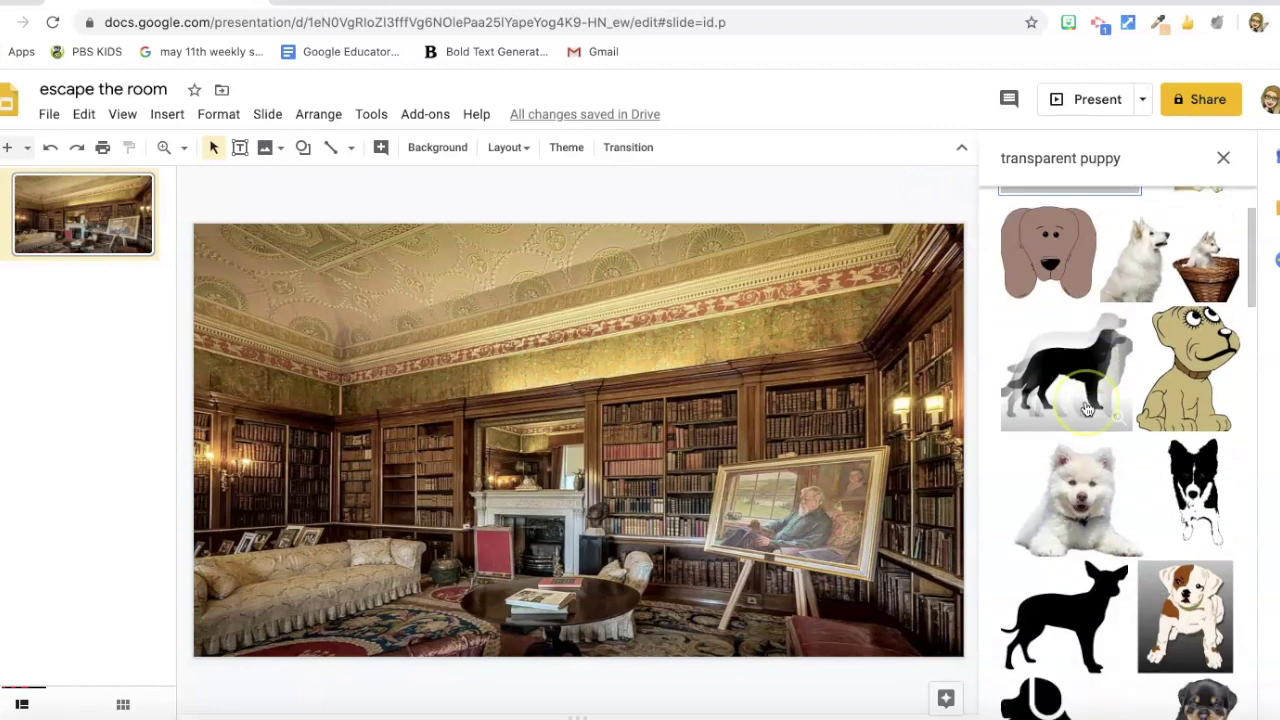
pyautogui.moveTo(1186, 505); pyautogui.dragTo(386, 430)
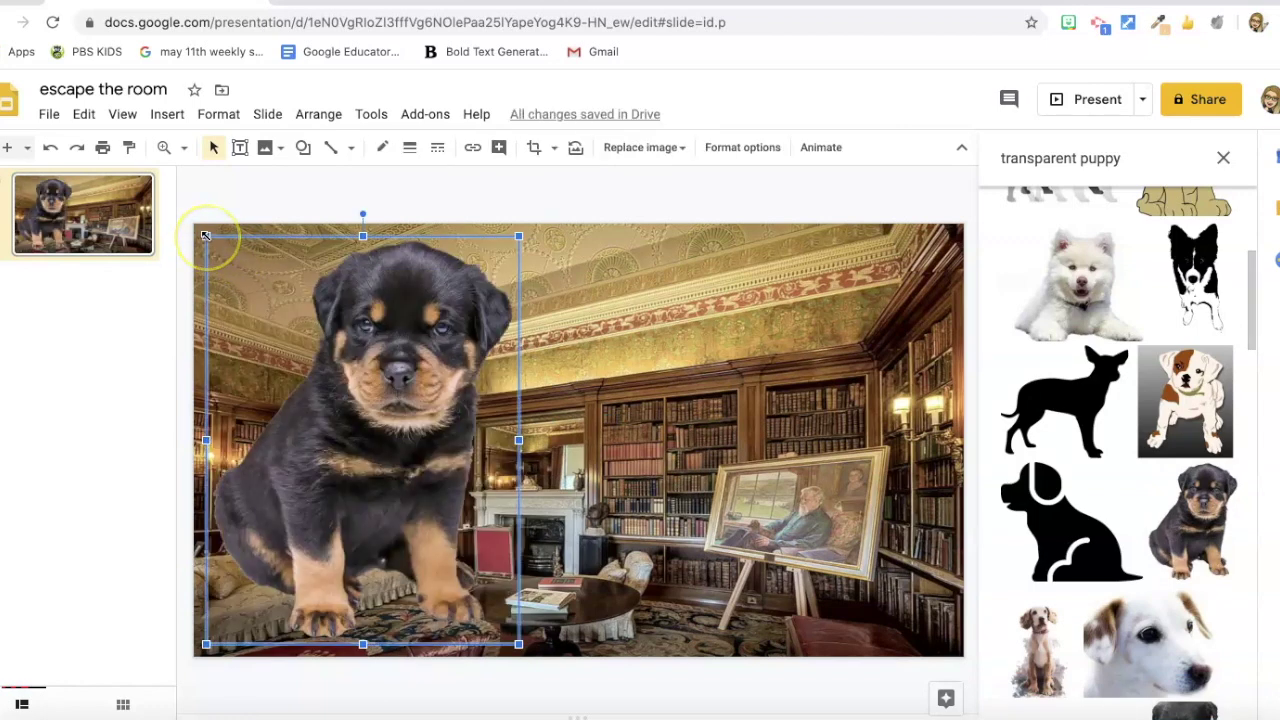
pyautogui.moveTo(205, 237); pyautogui.dragTo(471, 581)
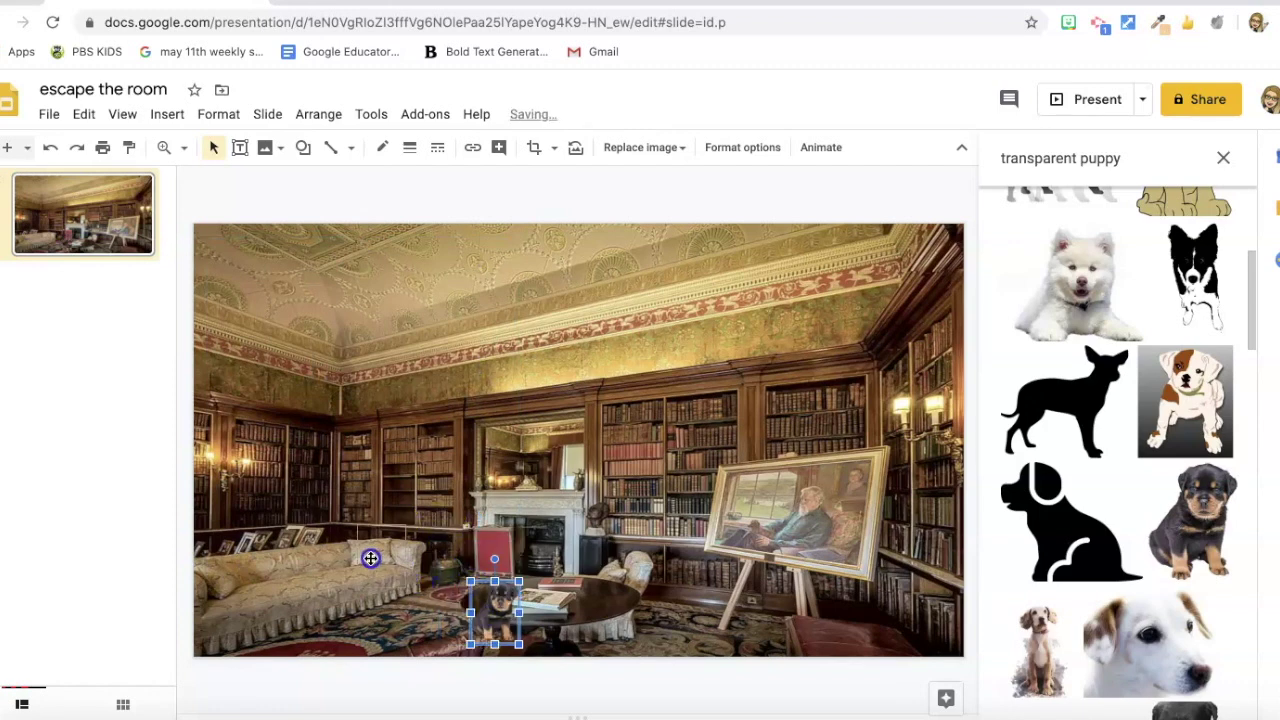
pyautogui.moveTo(350, 555); pyautogui.dragTo(343, 551)
pyautogui.click(422, 562)
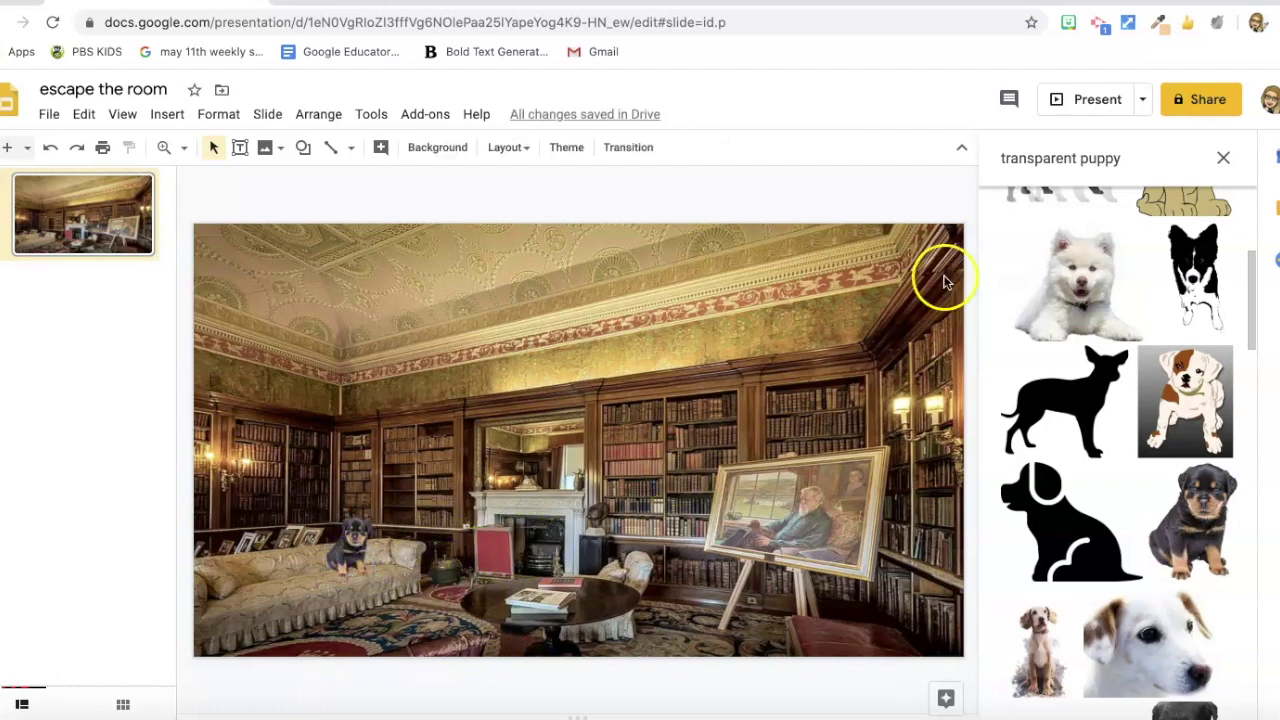
# Search 'transparent bird cage' and place a small bird cage high on the slide's right.
pyautogui.click(1122, 159)
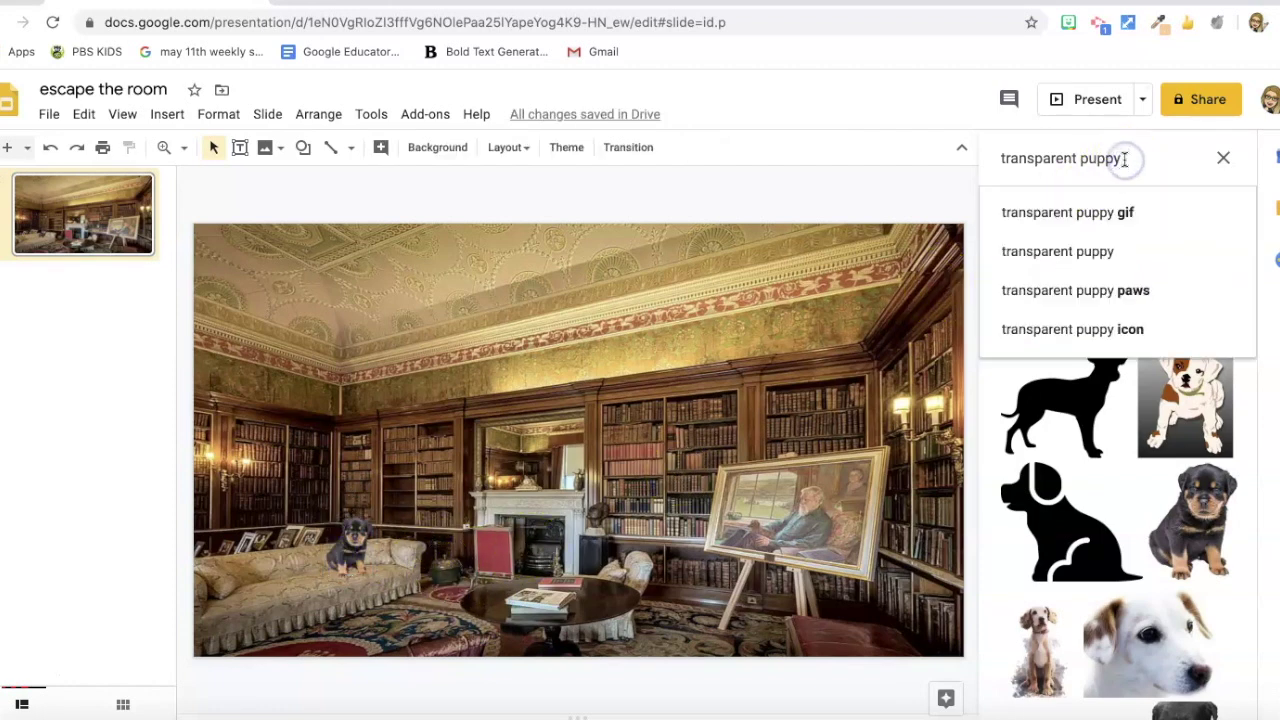
pyautogui.click(1181, 160)
pyautogui.press('BackSpace')
pyautogui.press('BackSpace')
pyautogui.write('bird cage')
pyautogui.press('Return')
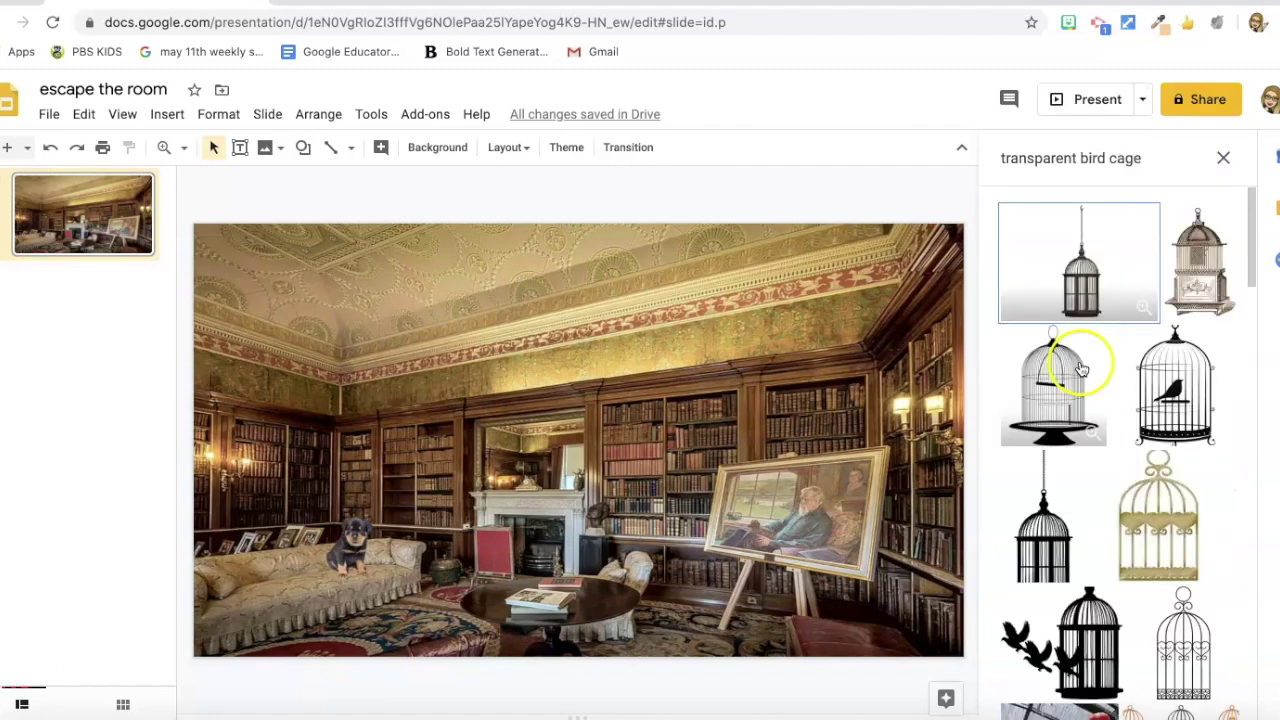
pyautogui.click(1069, 309)
pyautogui.moveTo(1069, 309); pyautogui.dragTo(569, 217)
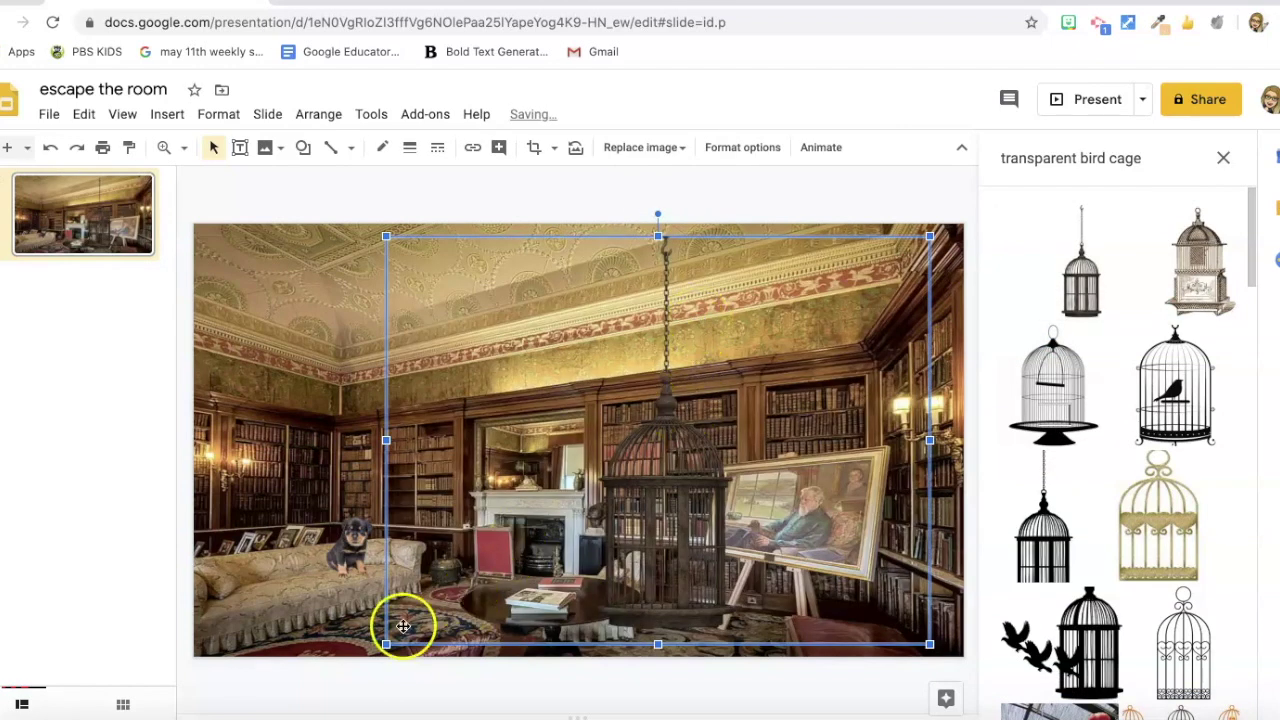
pyautogui.moveTo(434, 610); pyautogui.dragTo(640, 452)
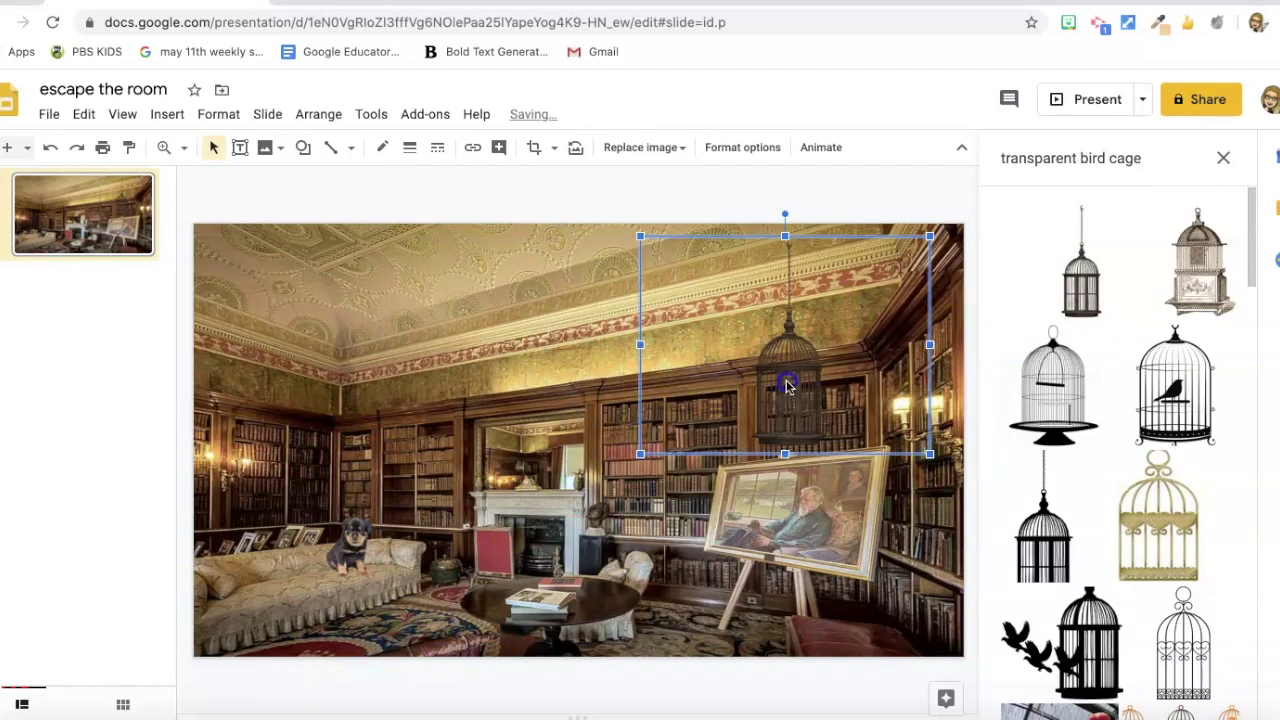
pyautogui.press('Escape')
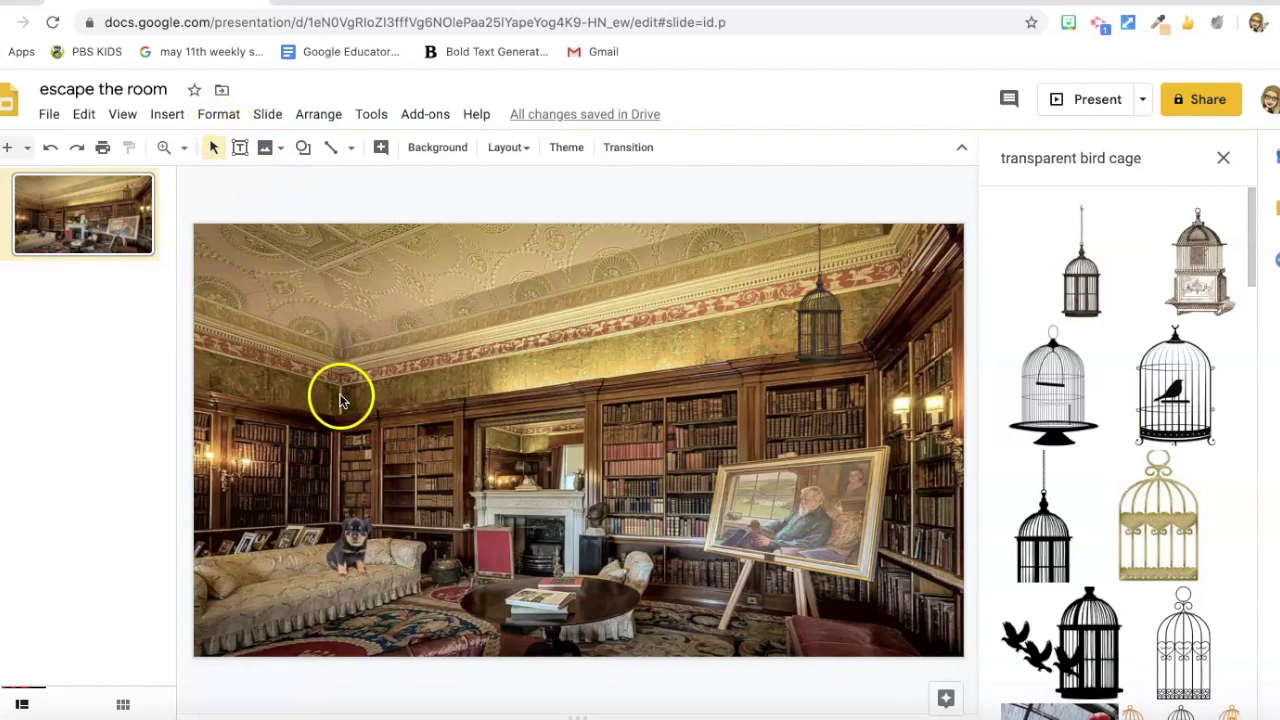
# Add a short text box near the top: 'Click around the picture to find the hidden clues!'.
pyautogui.click(240, 147)
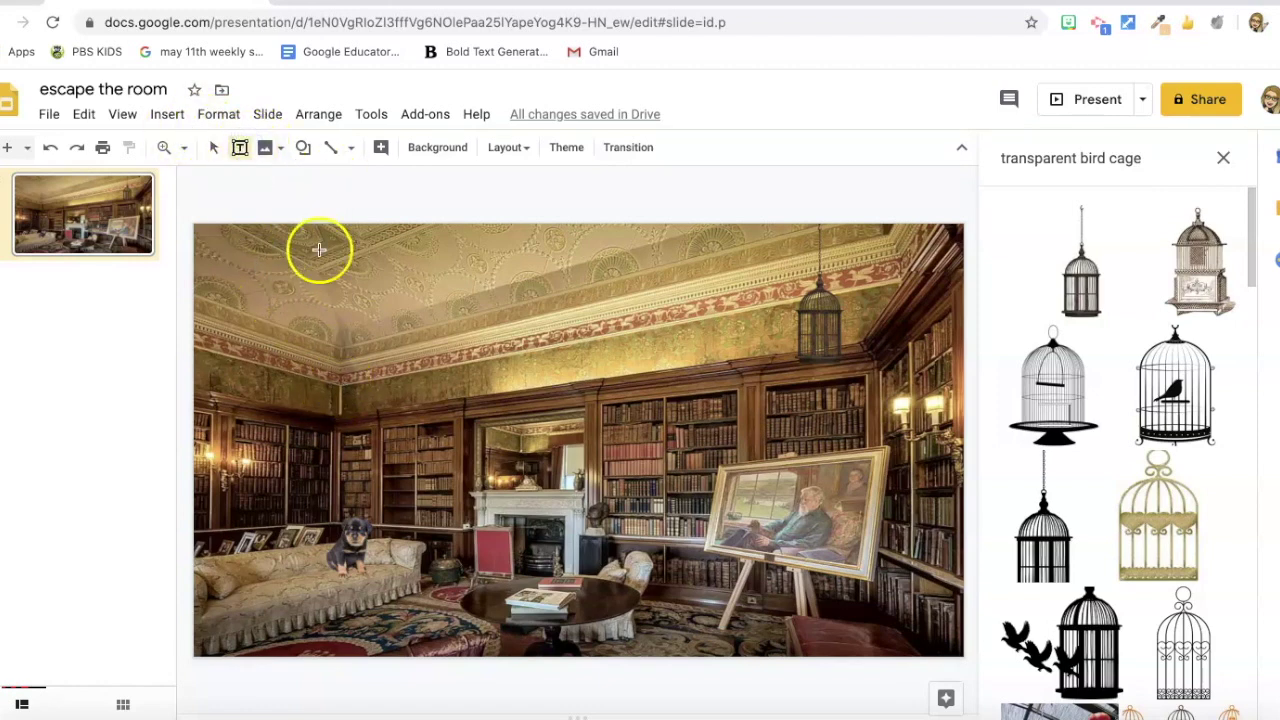
pyautogui.moveTo(281, 249); pyautogui.dragTo(816, 312)
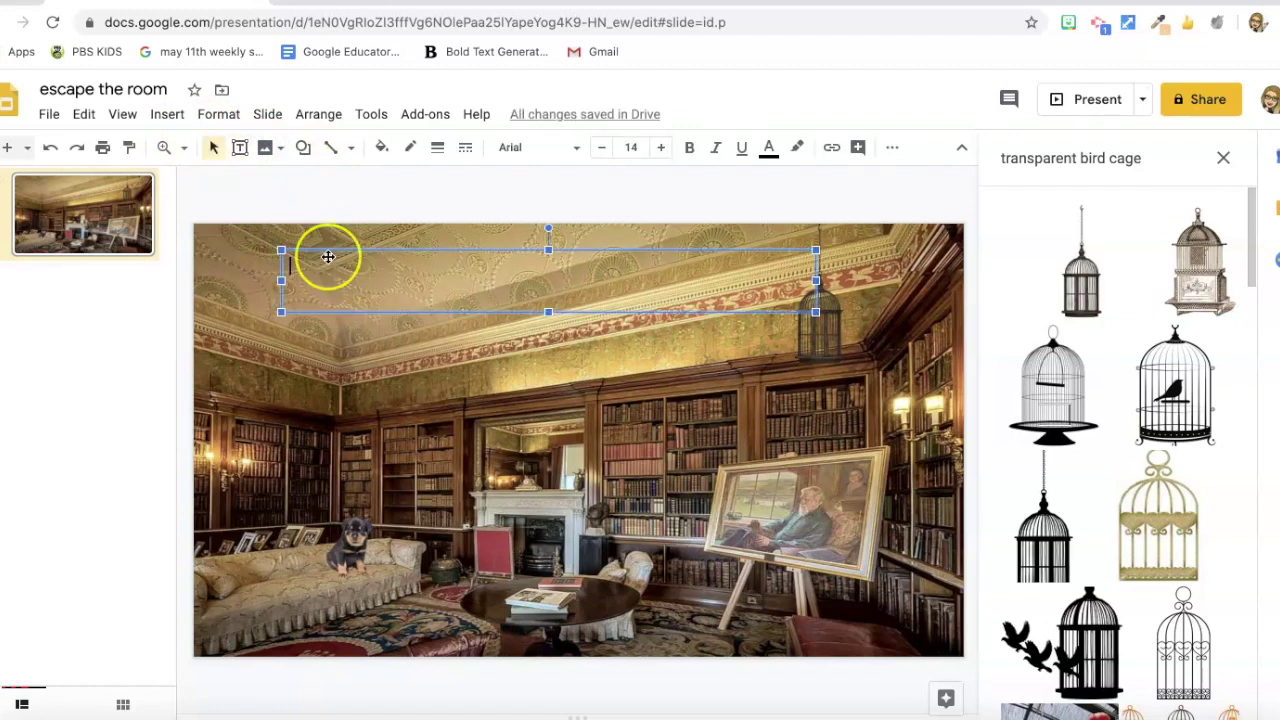
pyautogui.write('Click an')
pyautogui.write('icture to find the hidden clues')
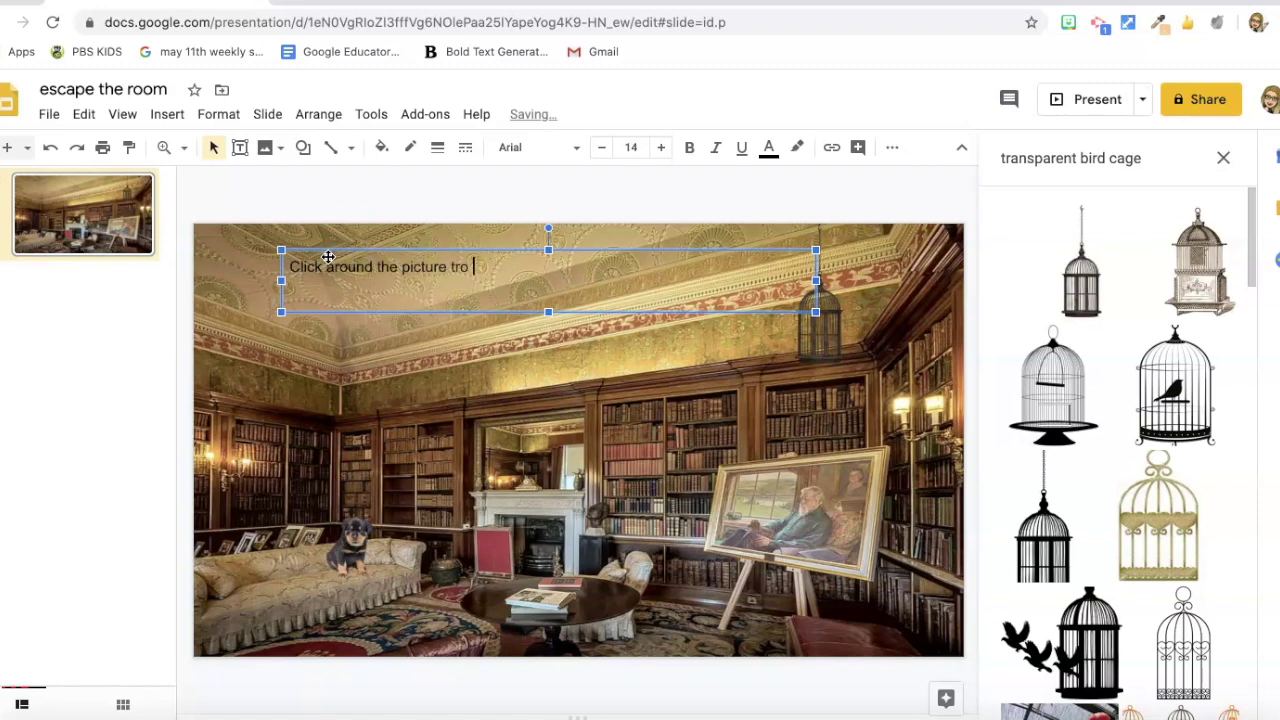
pyautogui.write('!')
pyautogui.click(537, 343)
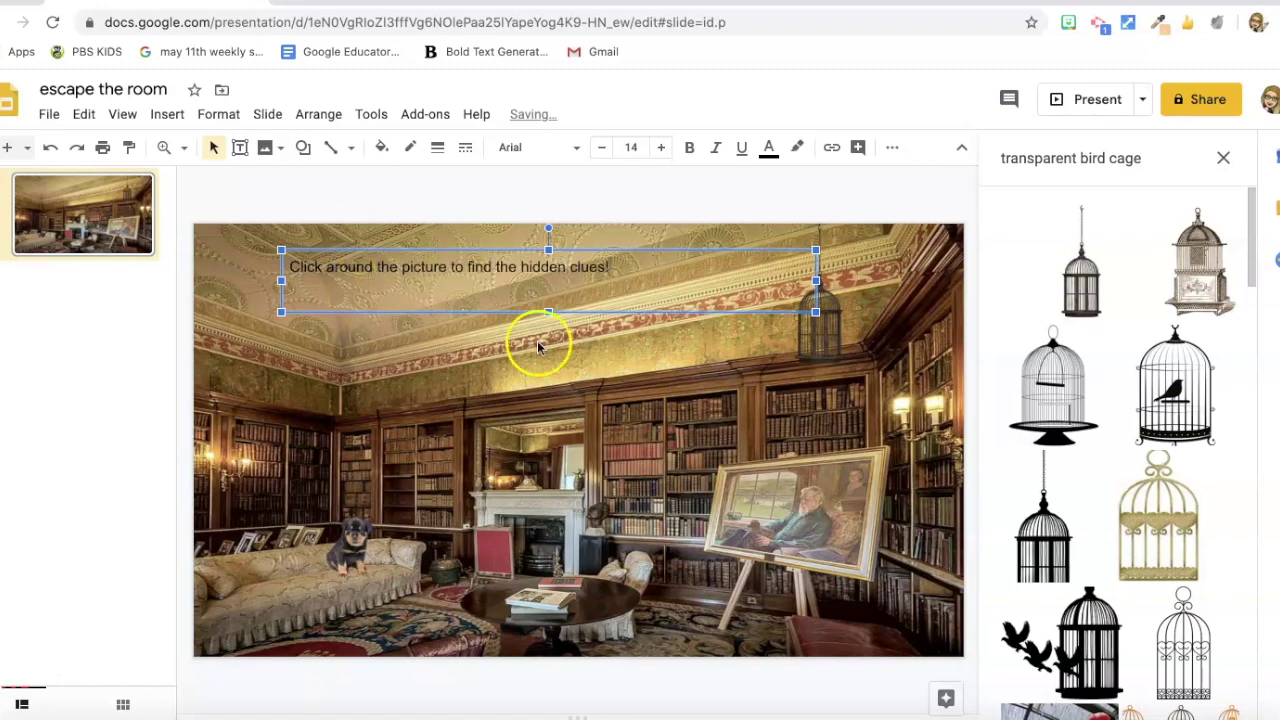
pyautogui.click(600, 277)
pyautogui.click(557, 308)
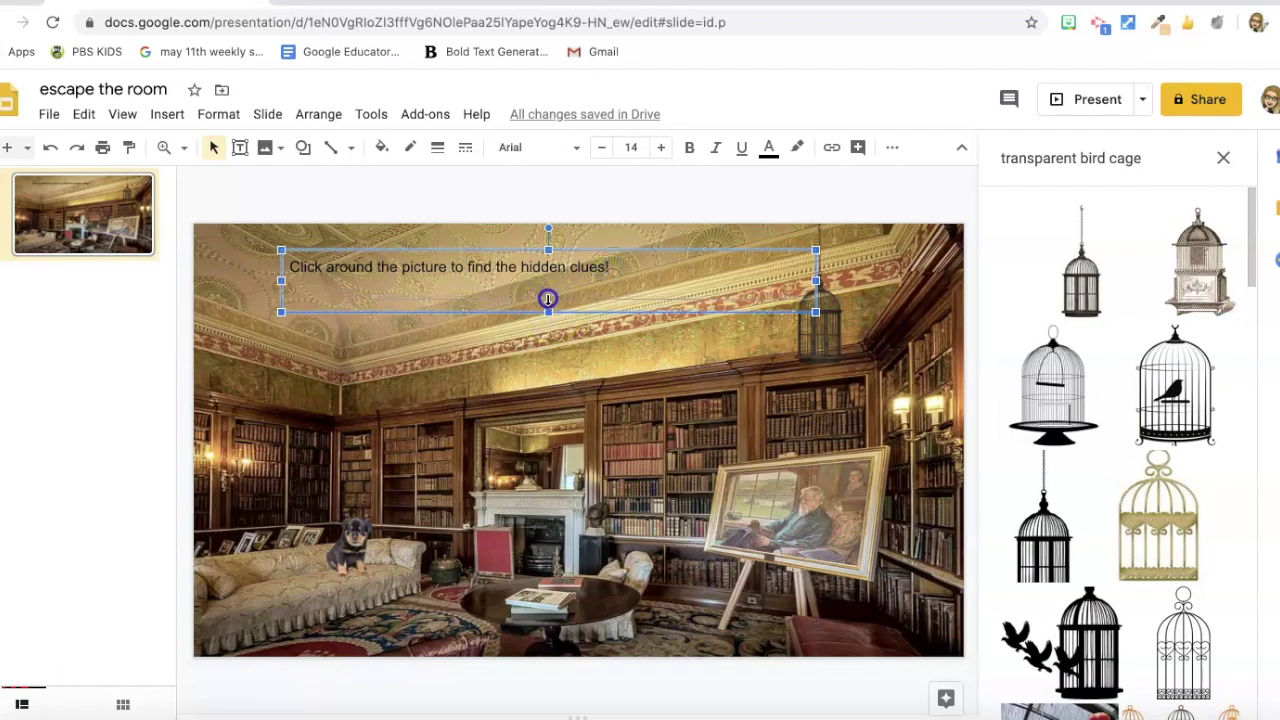
pyautogui.moveTo(548, 312); pyautogui.dragTo(548, 298)
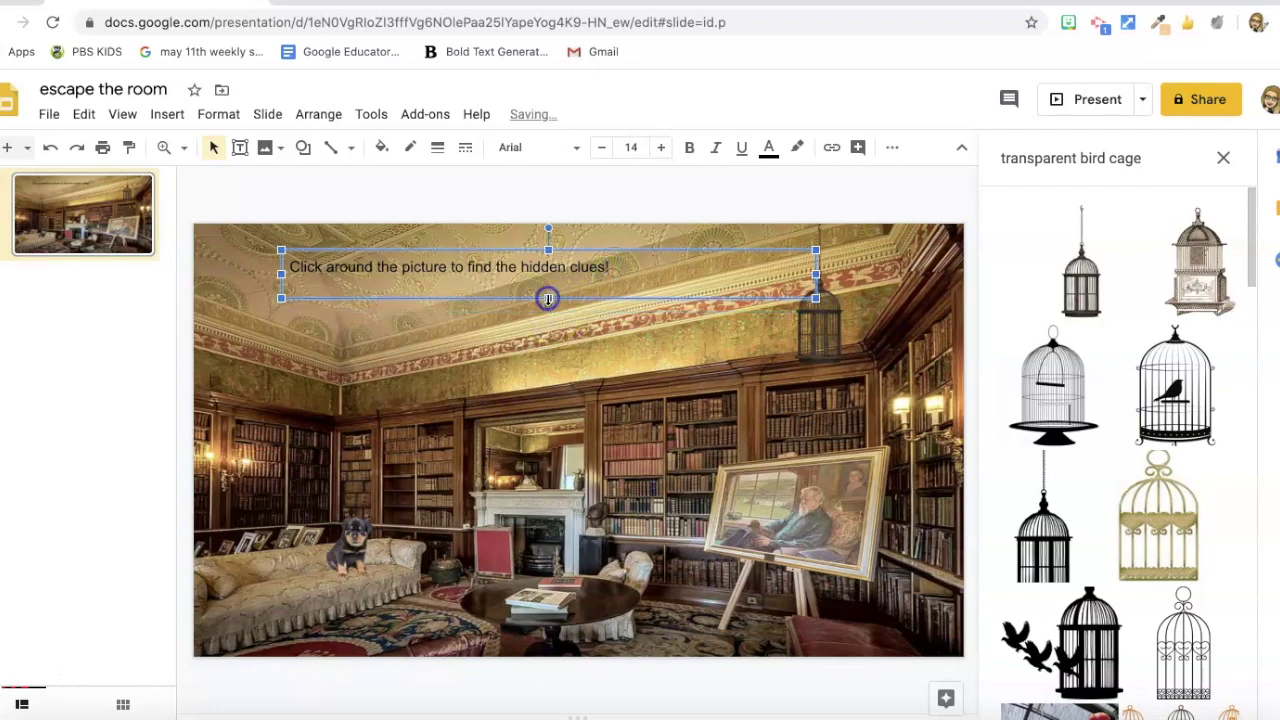
pyautogui.click(458, 334)
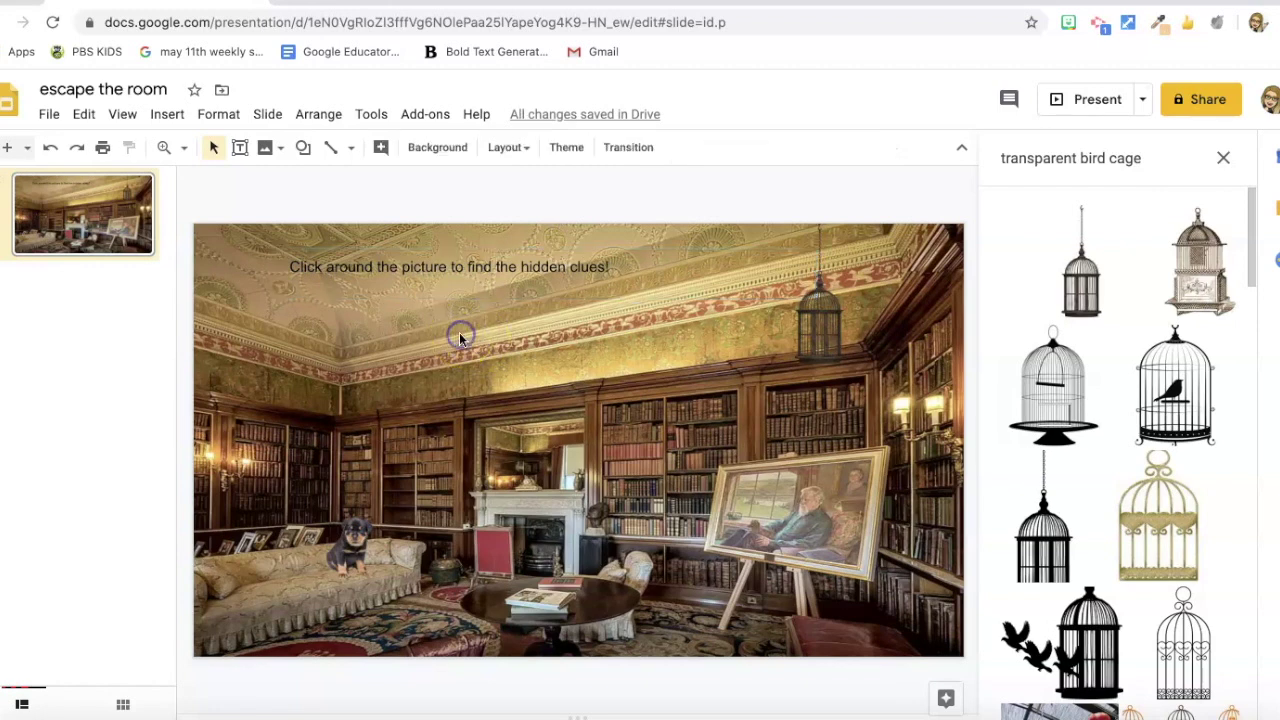
# Insert a rectangle below the instruction text and stretch it into a wide box.
pyautogui.click(185, 118)
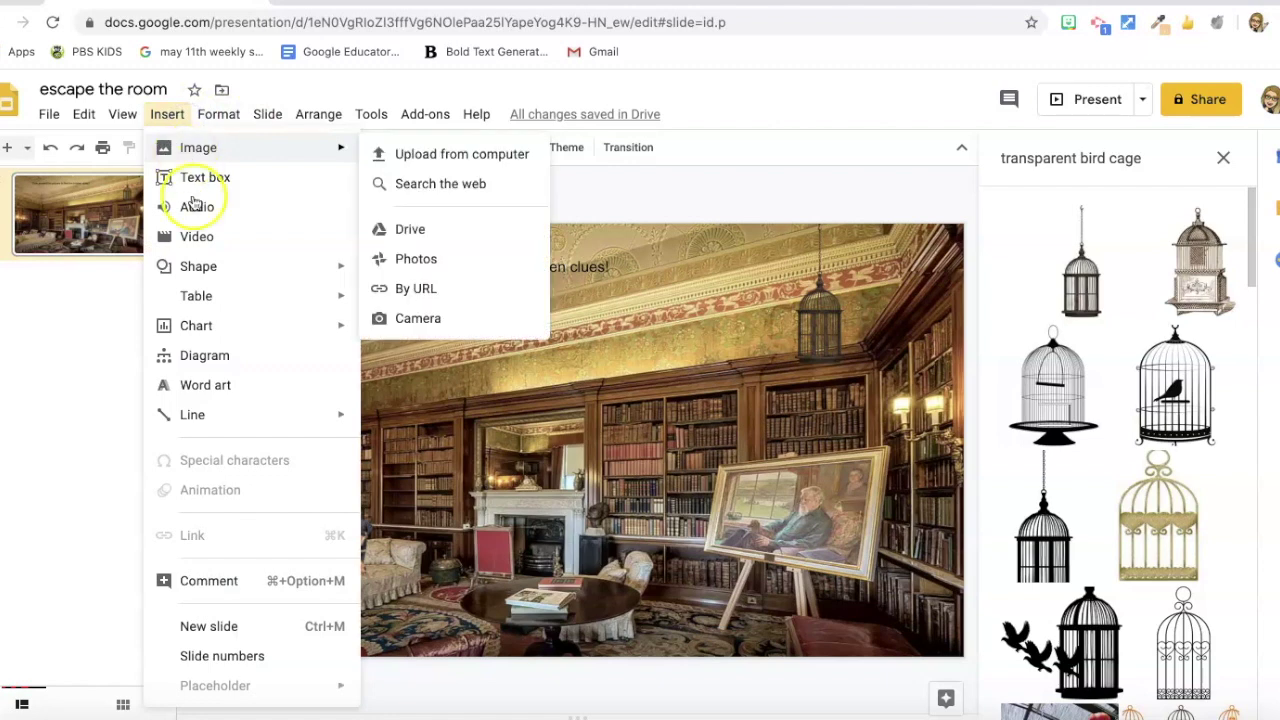
pyautogui.moveTo(199, 267)
pyautogui.moveTo(392, 272)
pyautogui.click(521, 284)
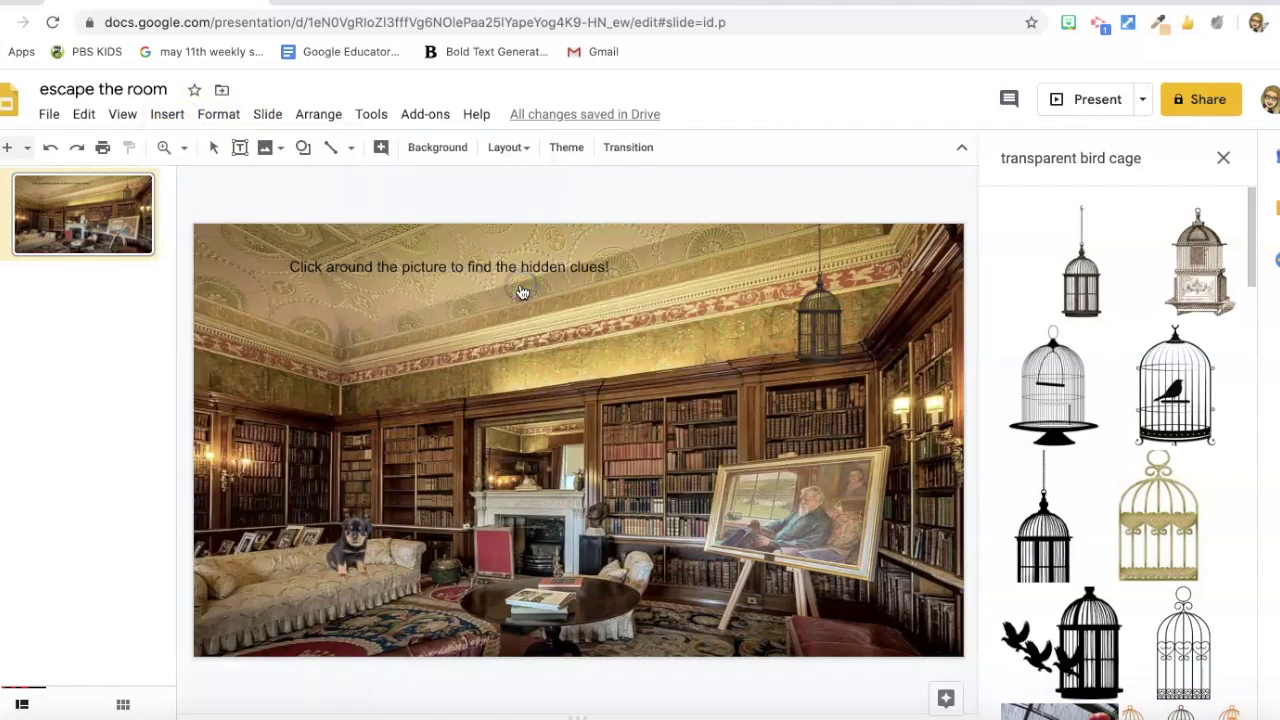
pyautogui.click(291, 298)
pyautogui.click(336, 347)
pyautogui.moveTo(337, 343); pyautogui.dragTo(337, 341)
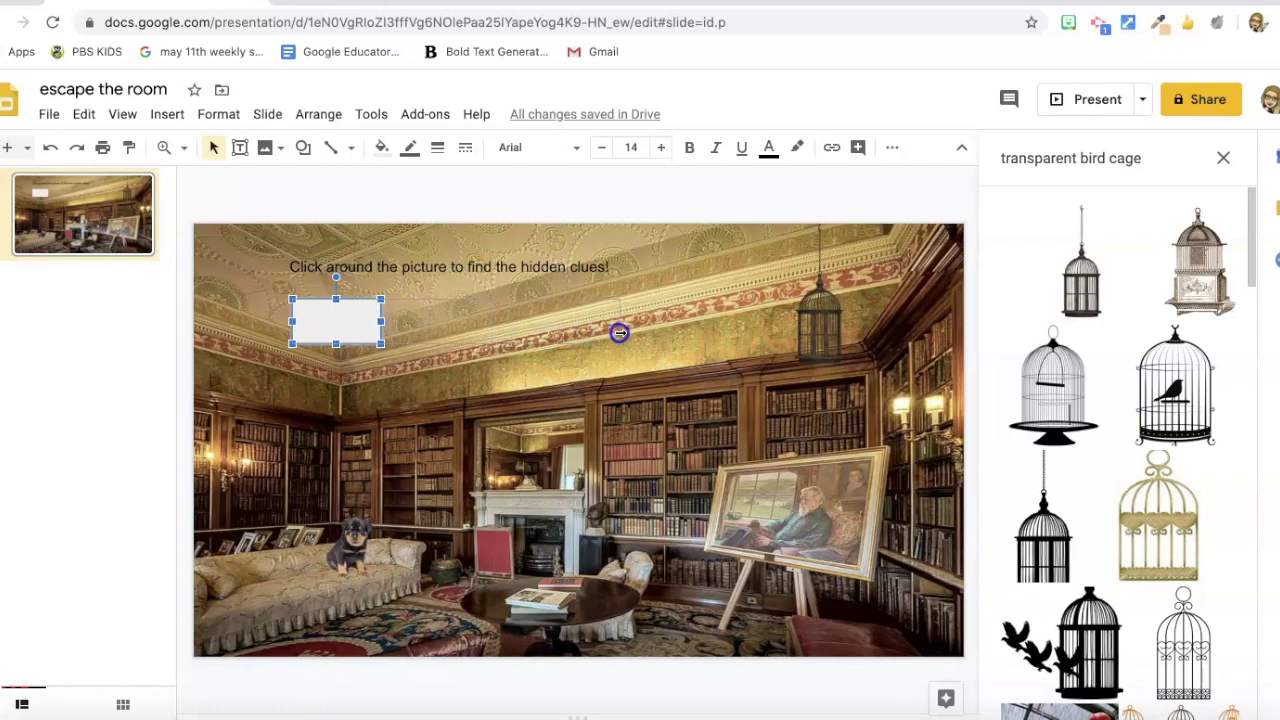
pyautogui.moveTo(620, 332); pyautogui.dragTo(618, 330)
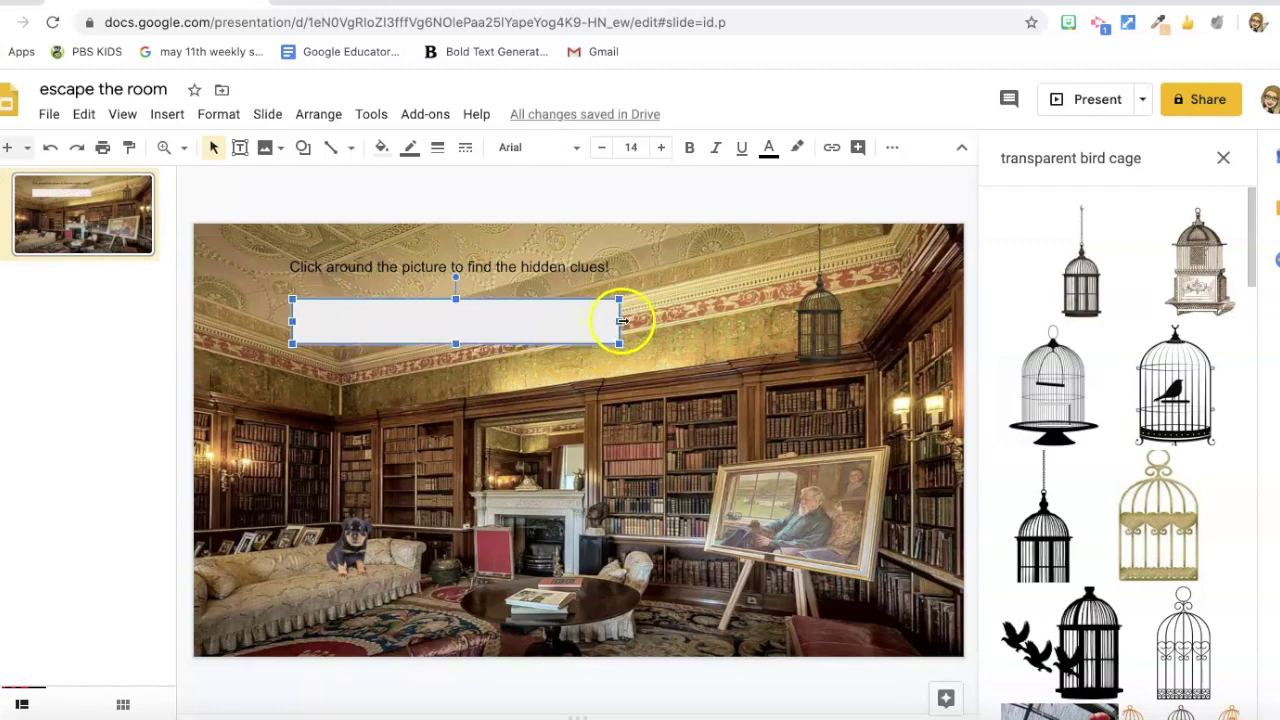
pyautogui.moveTo(648, 320); pyautogui.dragTo(649, 320)
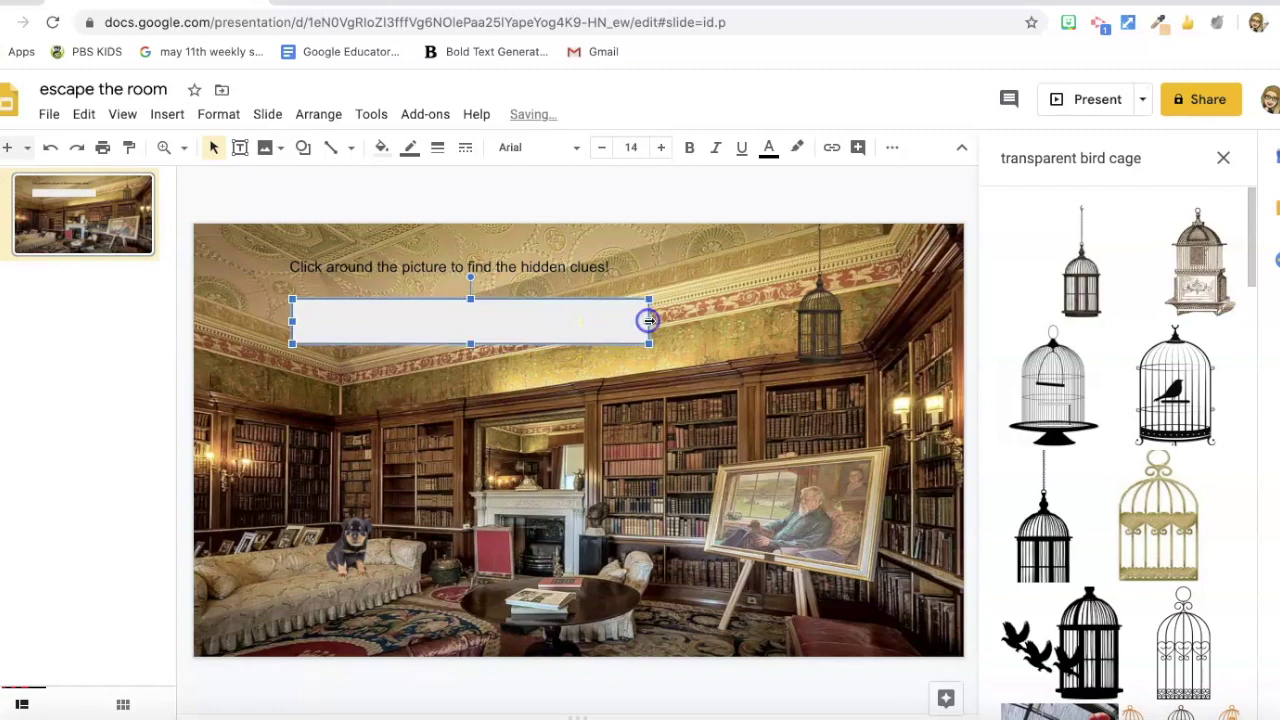
pyautogui.moveTo(470, 344); pyautogui.dragTo(470, 369)
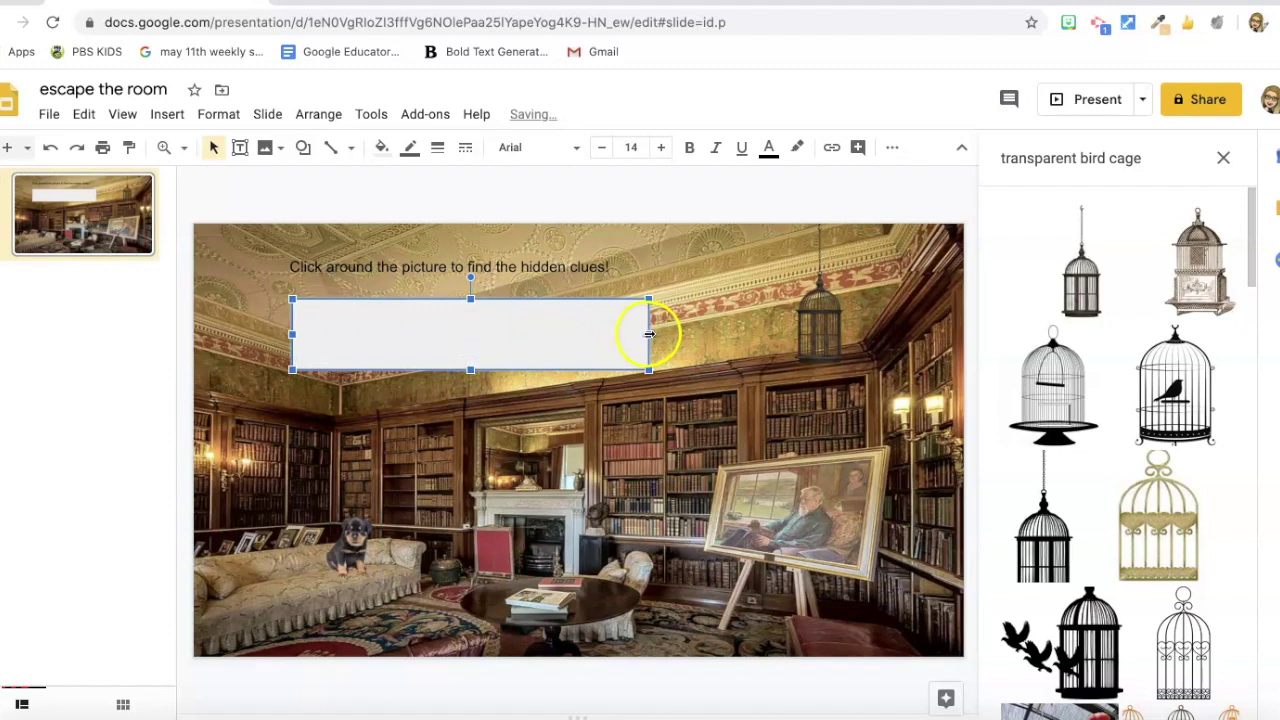
pyautogui.moveTo(648, 334); pyautogui.dragTo(667, 333)
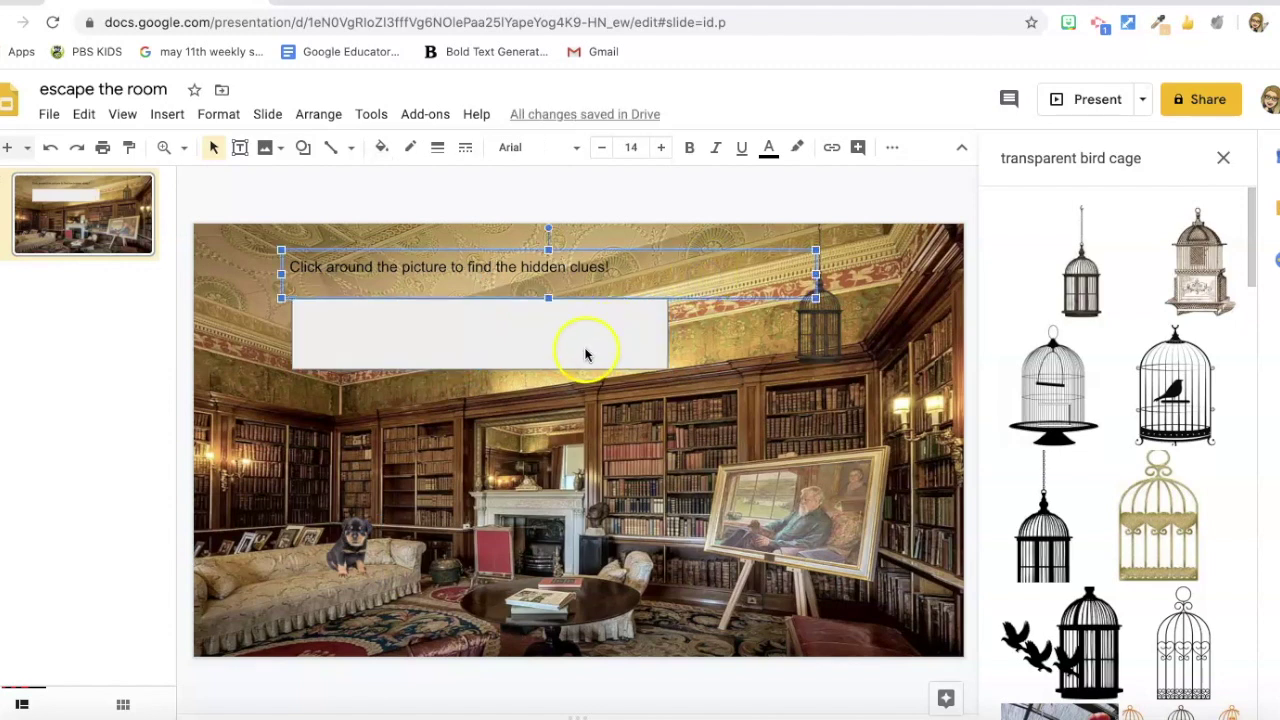
# Give the rectangle a black border about 8px thick.
pyautogui.click(410, 147)
pyautogui.click(416, 212)
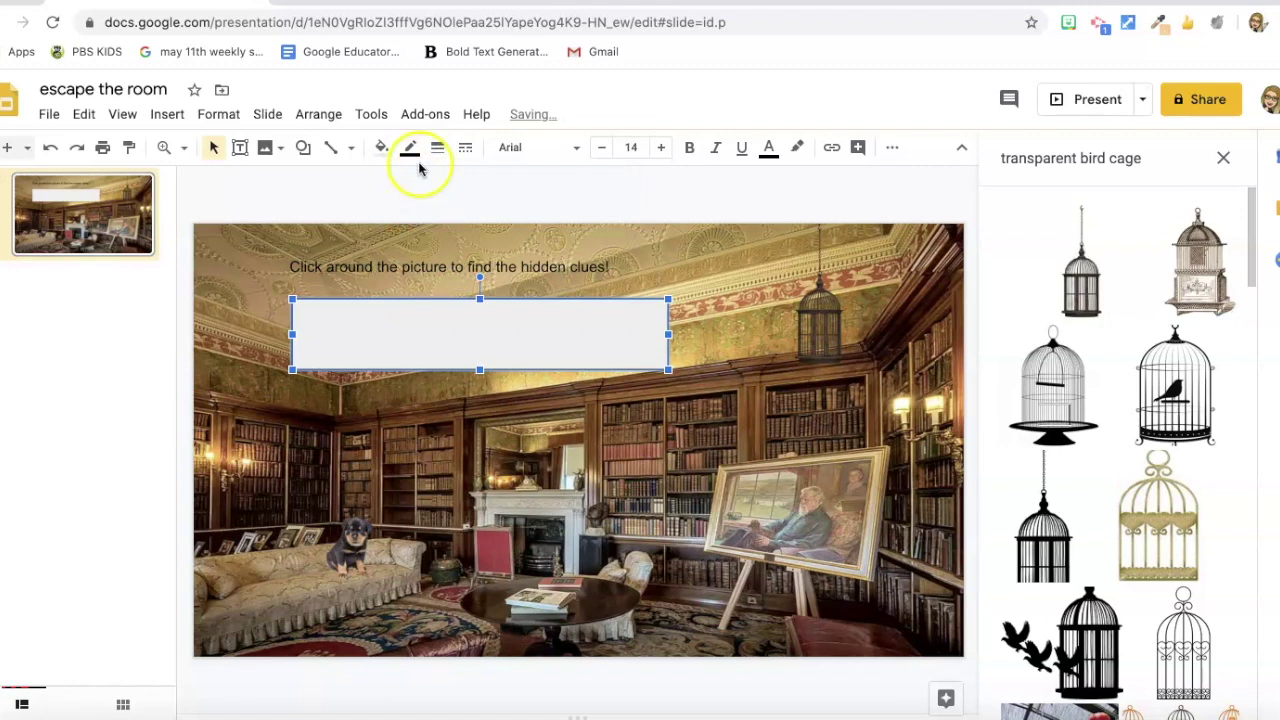
pyautogui.click(439, 149)
pyautogui.click(438, 292)
pyautogui.click(640, 276)
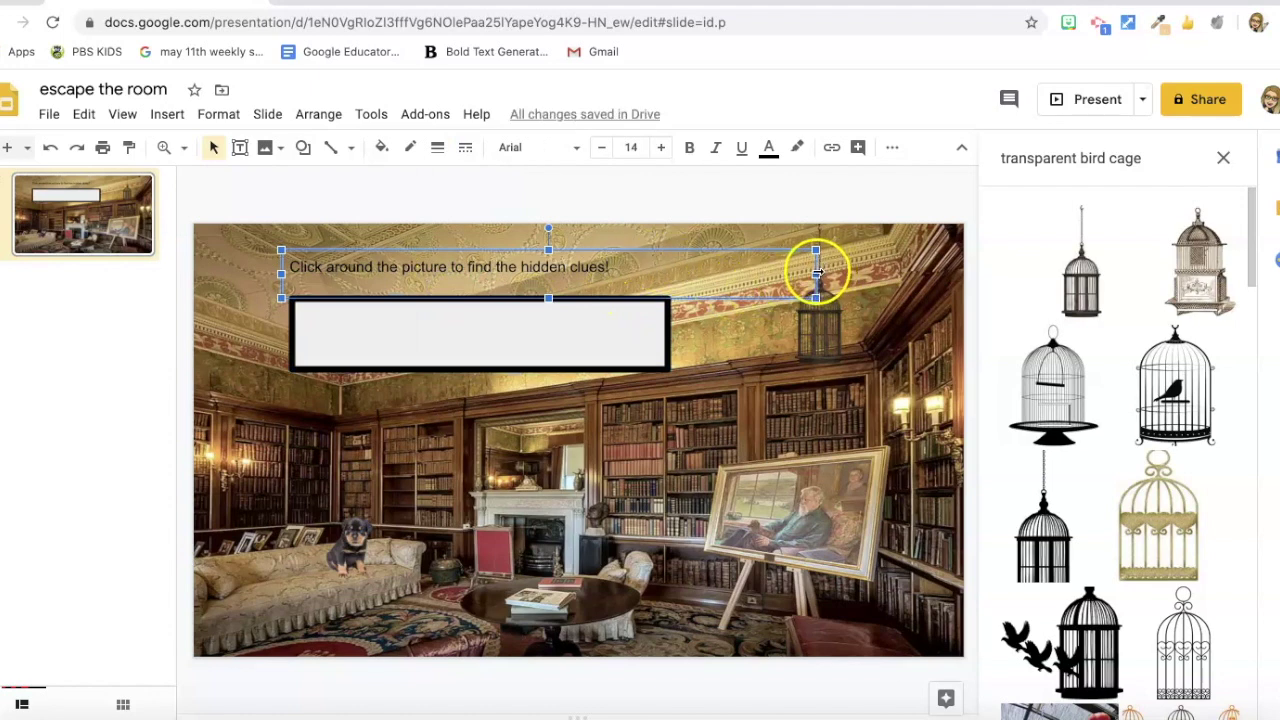
# Narrow the instruction text, move it into the rectangle, and send the rectangle to back.
pyautogui.moveTo(785, 268); pyautogui.dragTo(651, 262)
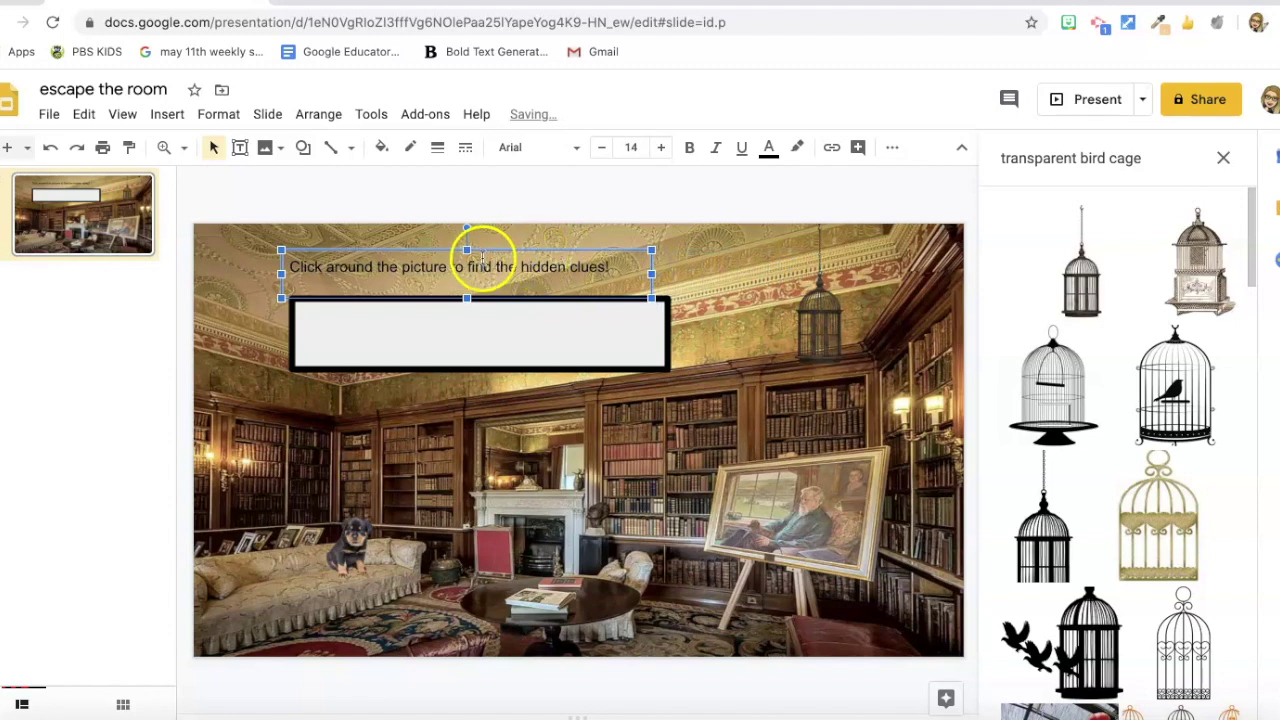
pyautogui.moveTo(489, 257); pyautogui.dragTo(506, 311)
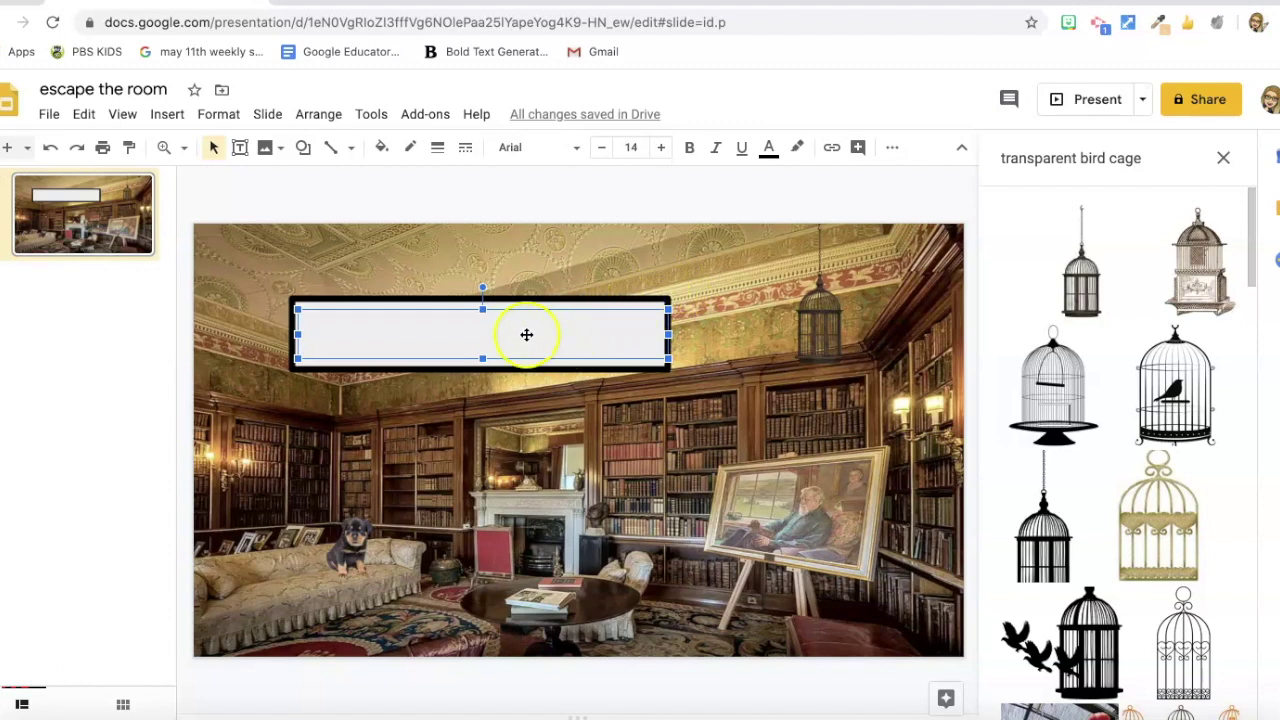
pyautogui.rightClick(517, 336)
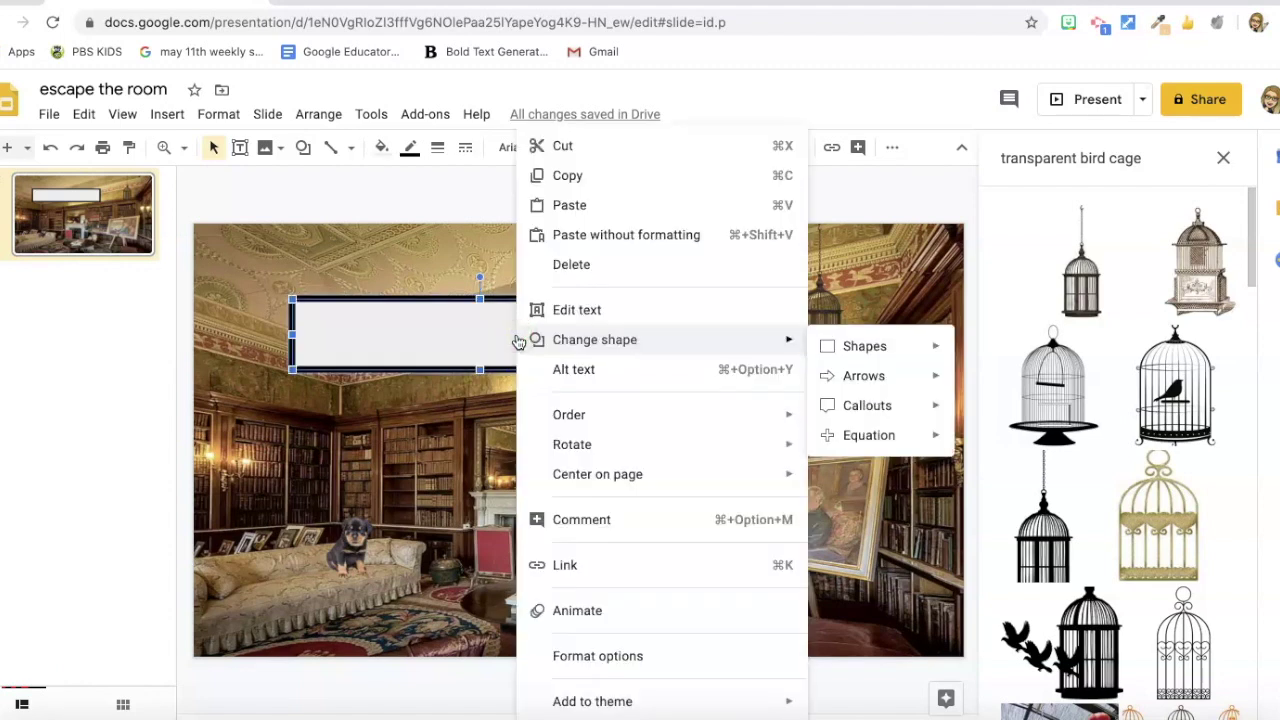
pyautogui.click(564, 416)
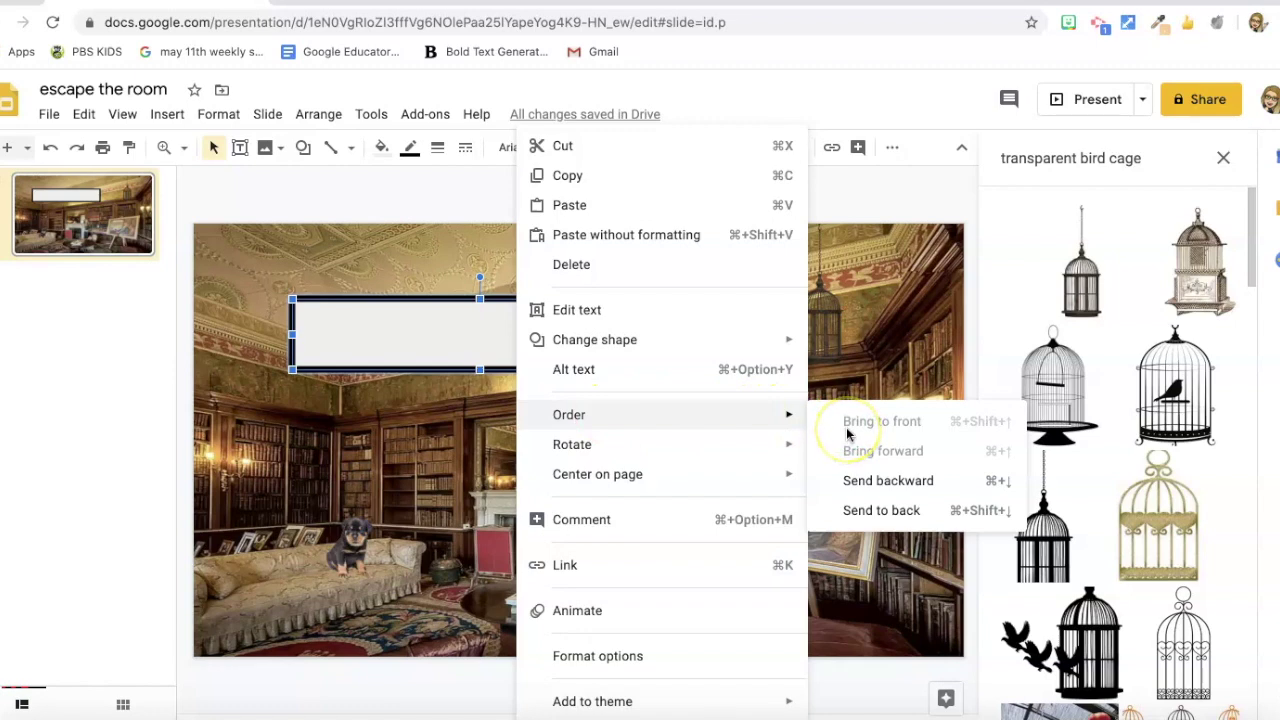
pyautogui.click(870, 510)
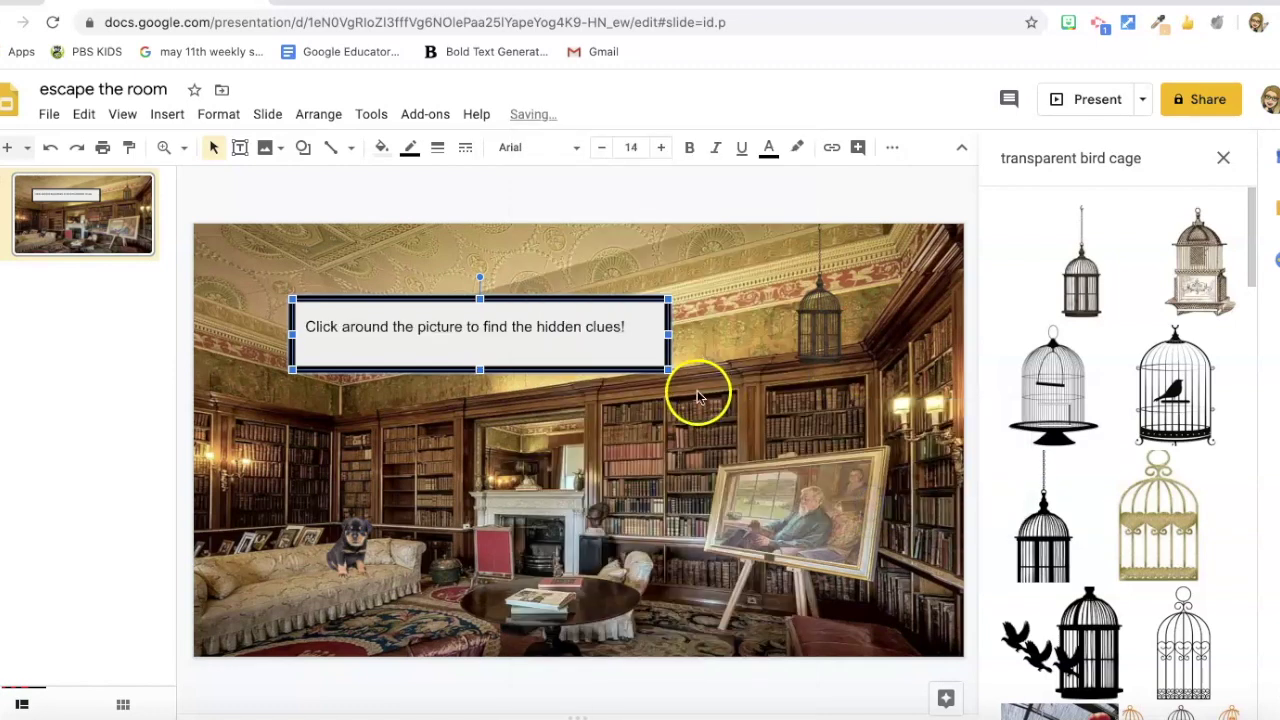